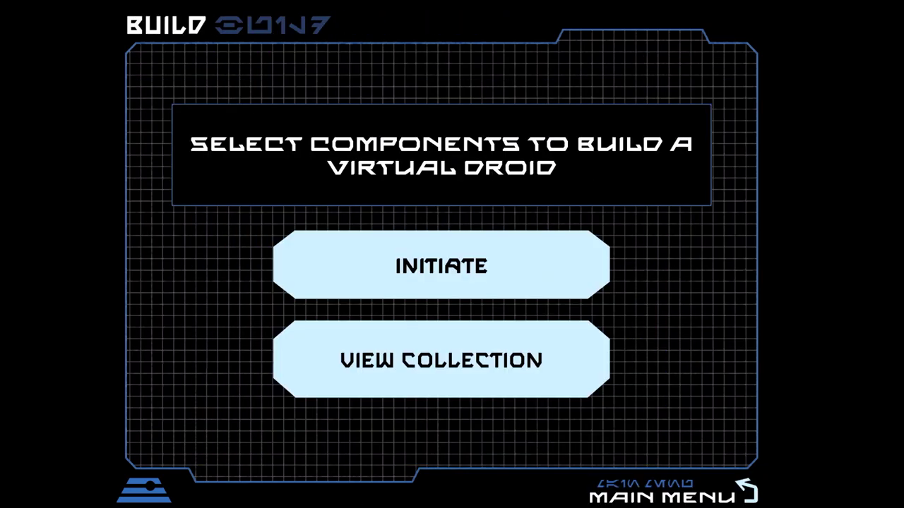
Step: Start a BB-series build with a different sphere body and a flat dome, then build and save it
left_click(441, 266)
left_click(181, 205)
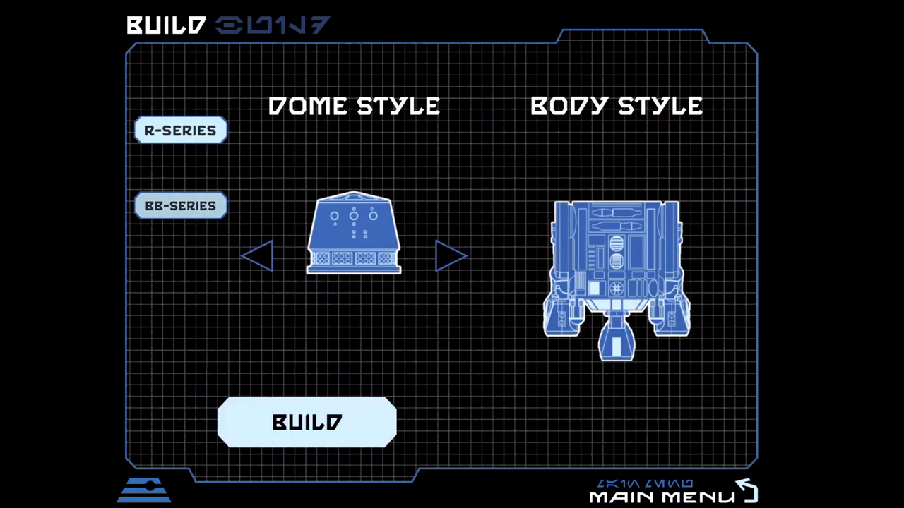
left_click(520, 256)
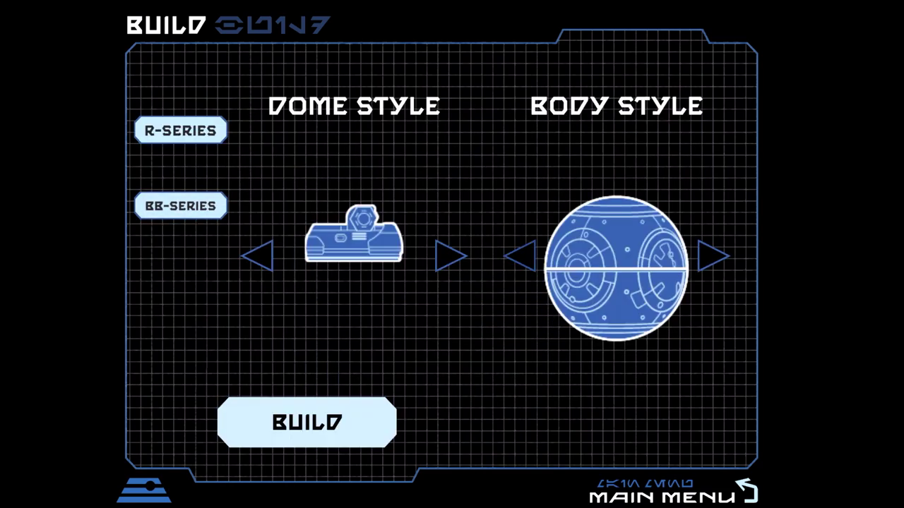
left_click(451, 255)
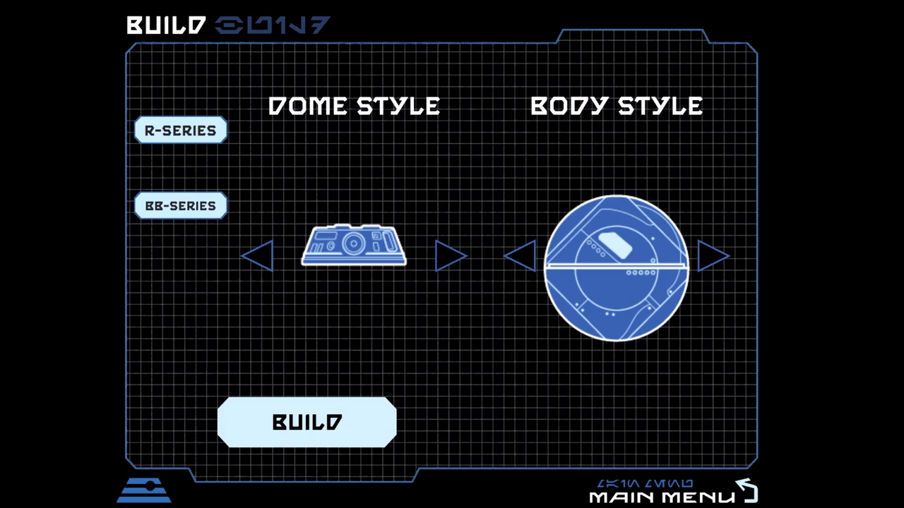
left_click(306, 422)
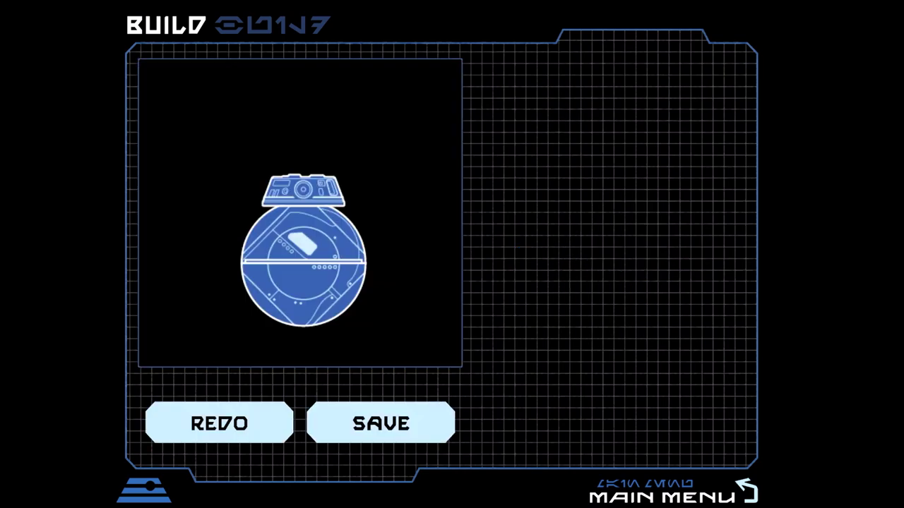
left_click(381, 422)
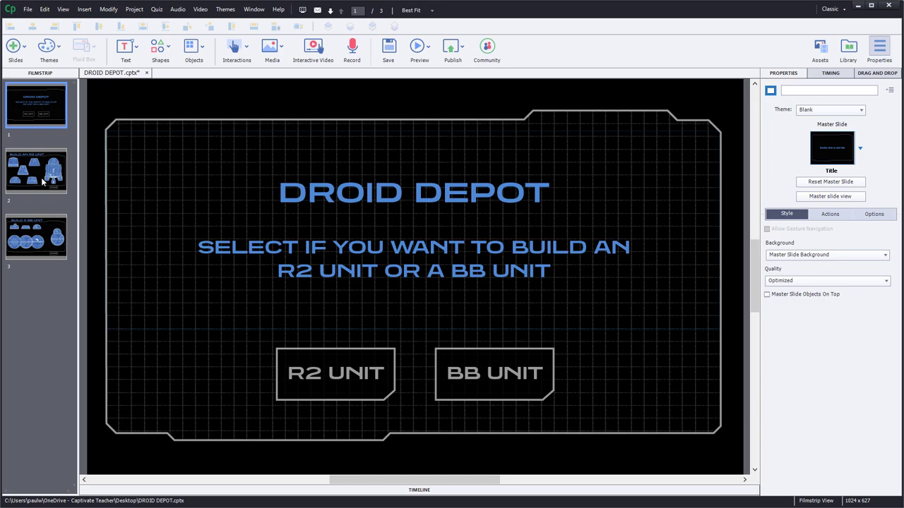
Step: Open the Build an R2 Unit slide, test-move the dome placeholder, undo the move, and deselect it
left_click(42, 182)
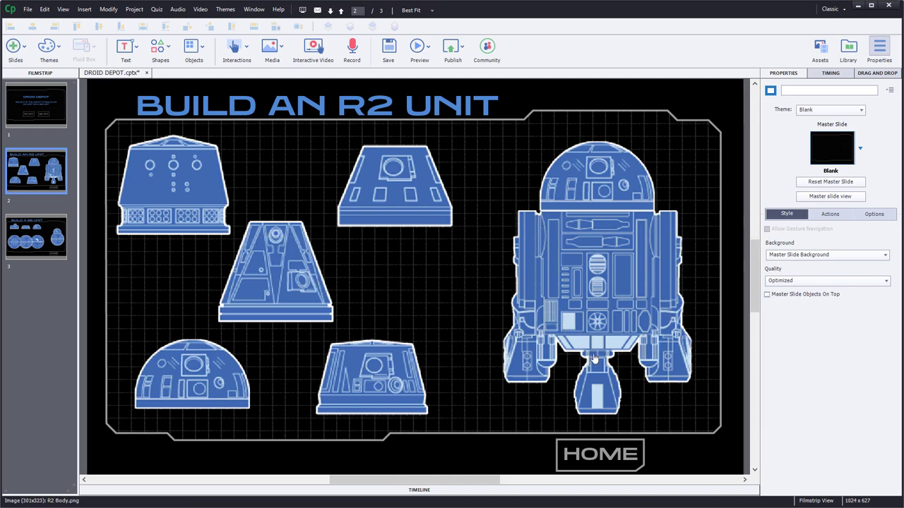
left_click(603, 193)
left_click_drag(602, 193, 604, 172)
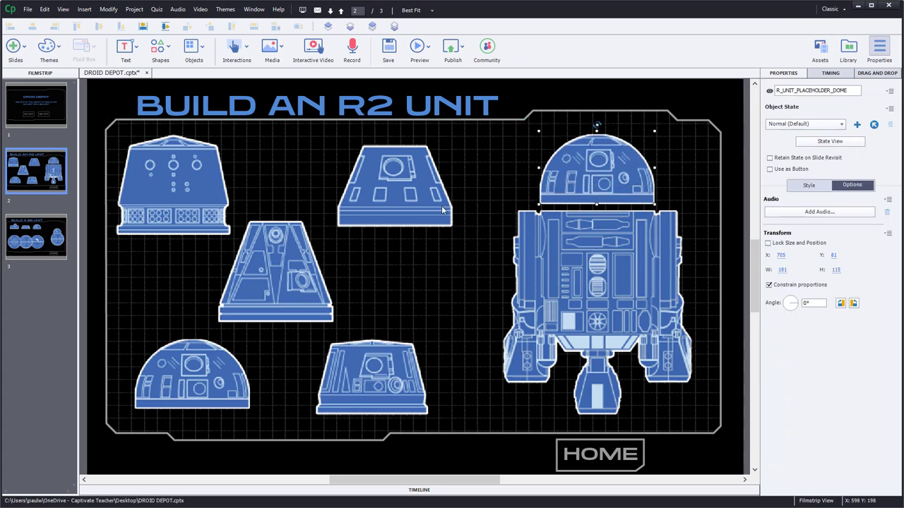
key("ctrl+z")
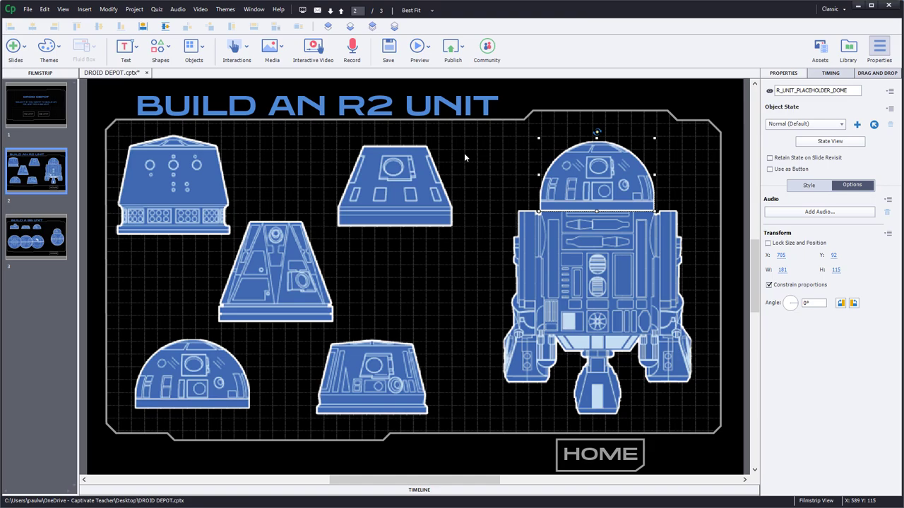
left_click(740, 233)
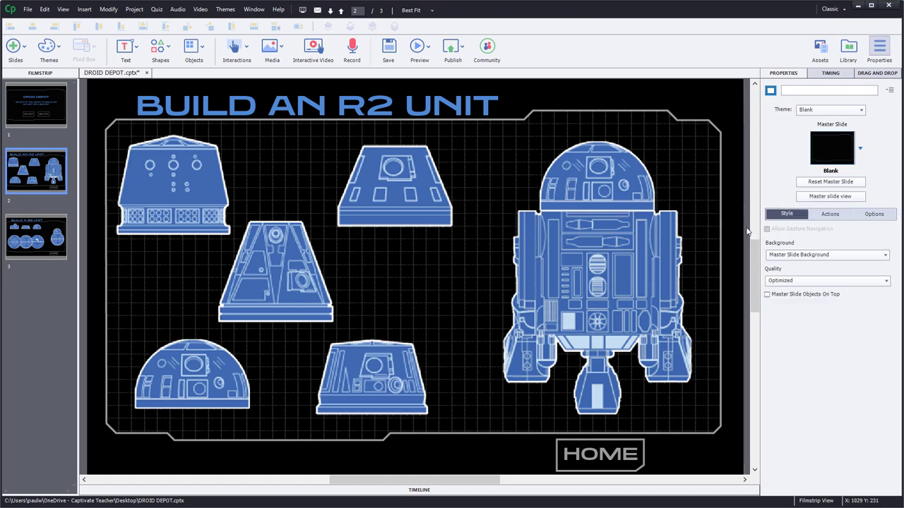
left_click(608, 182)
left_click(819, 144)
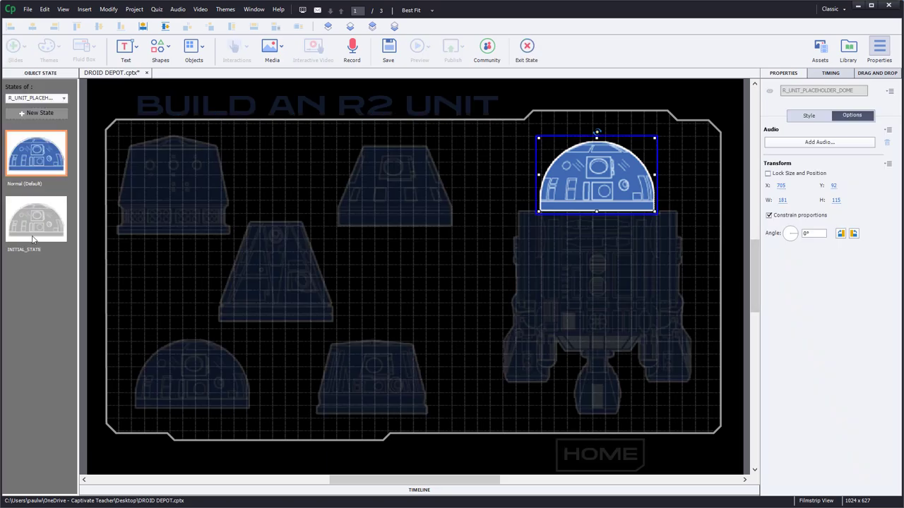
left_click(38, 220)
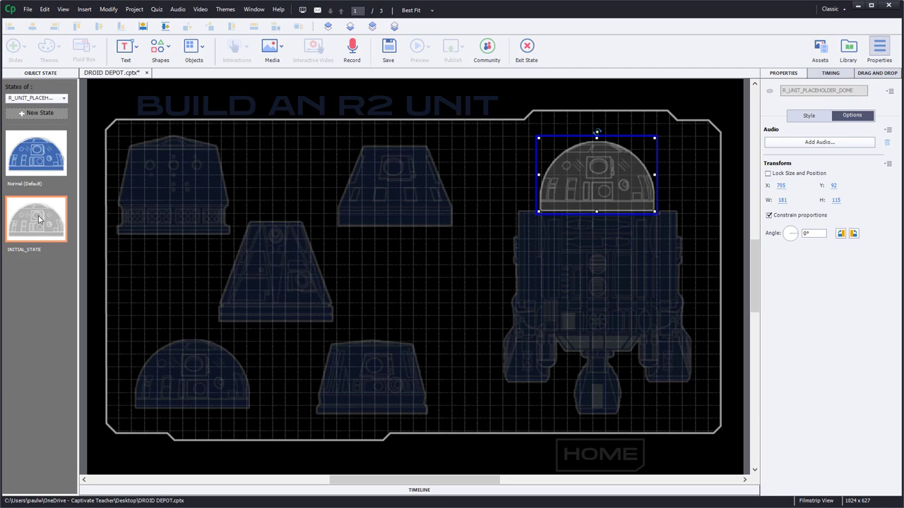
left_click(525, 47)
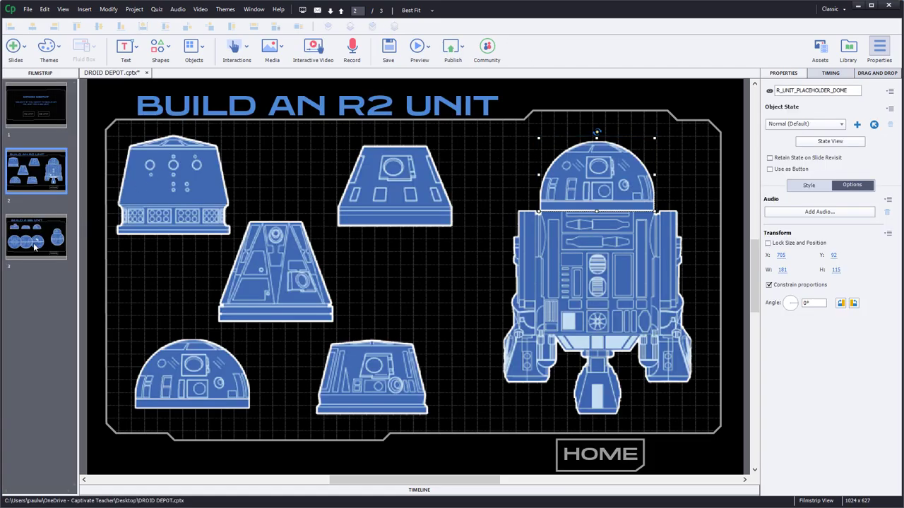
left_click(49, 215)
left_click(639, 219)
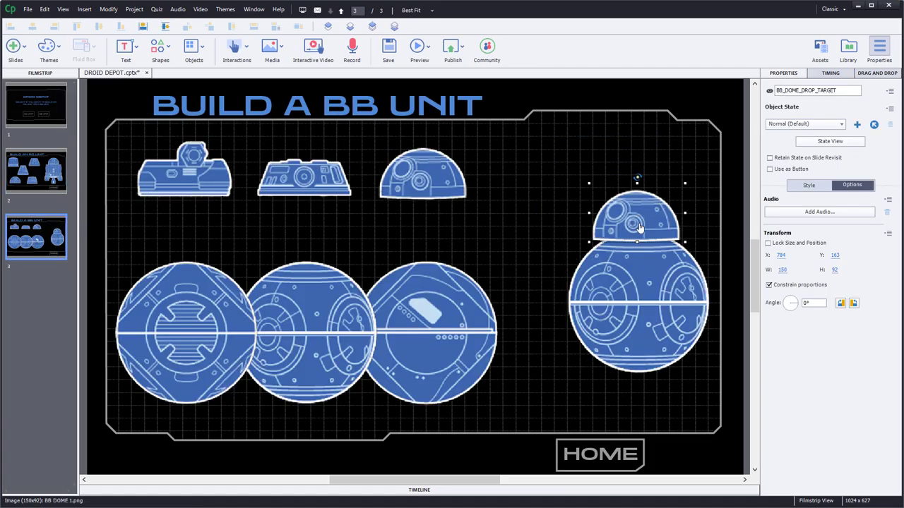
left_click(635, 310)
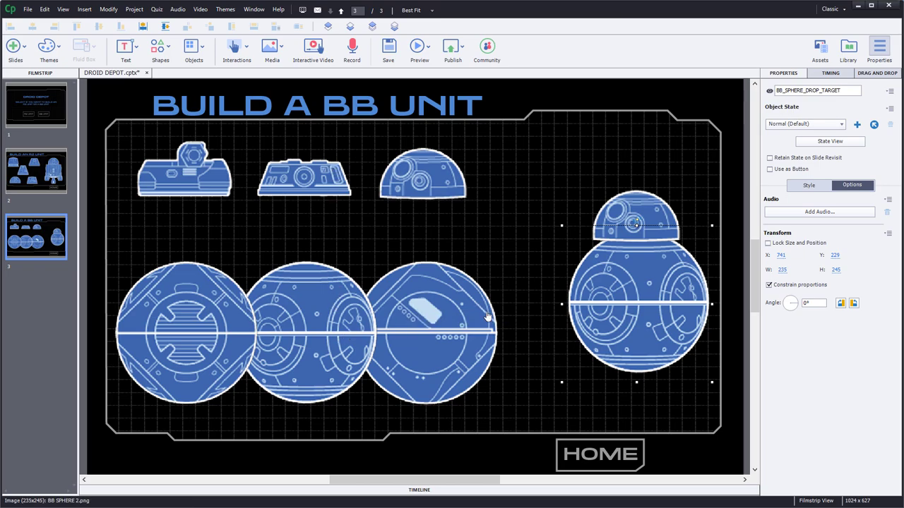
left_click(48, 182)
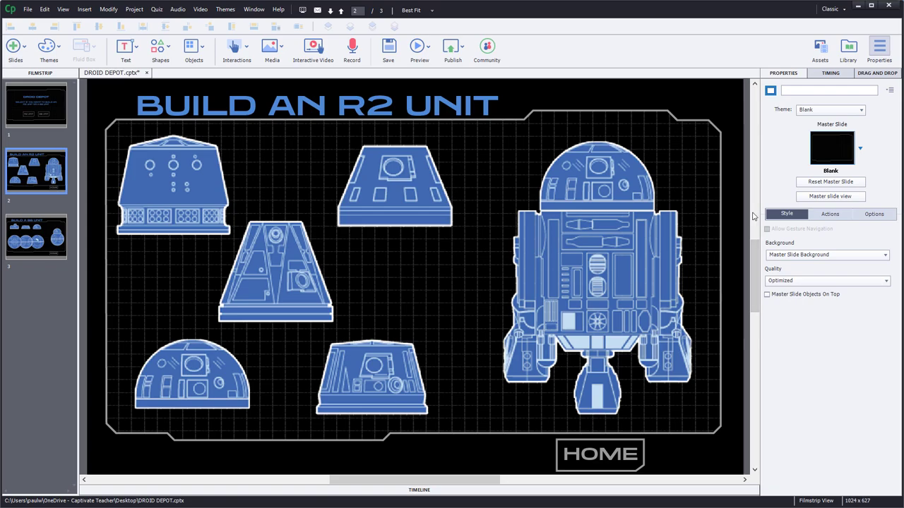
Step: Review the slide's on-enter RESET_R2_PLACEHOLDER advanced action, then close Advanced Actions
left_click(829, 214)
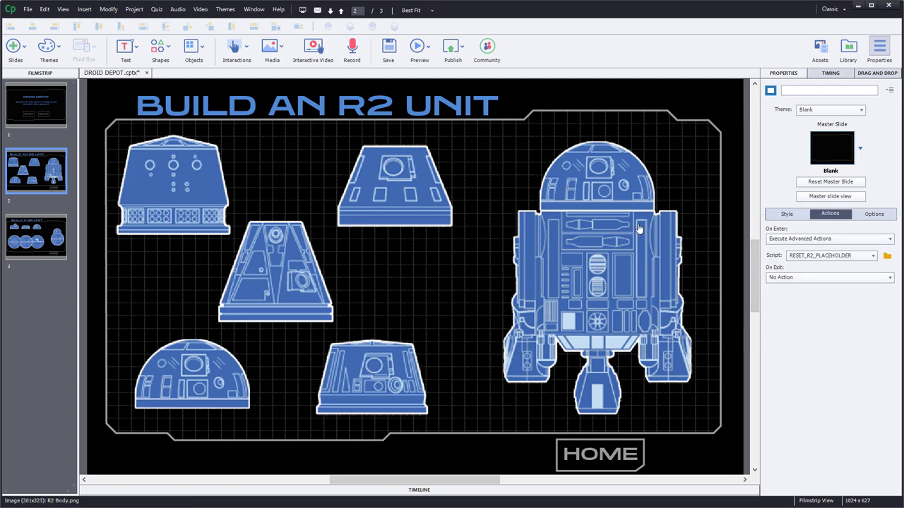
left_click(886, 256)
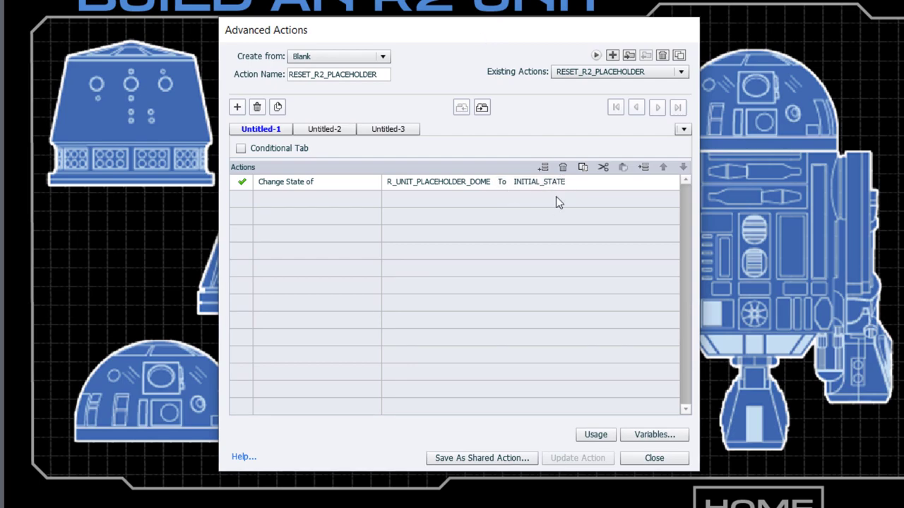
left_click(664, 457)
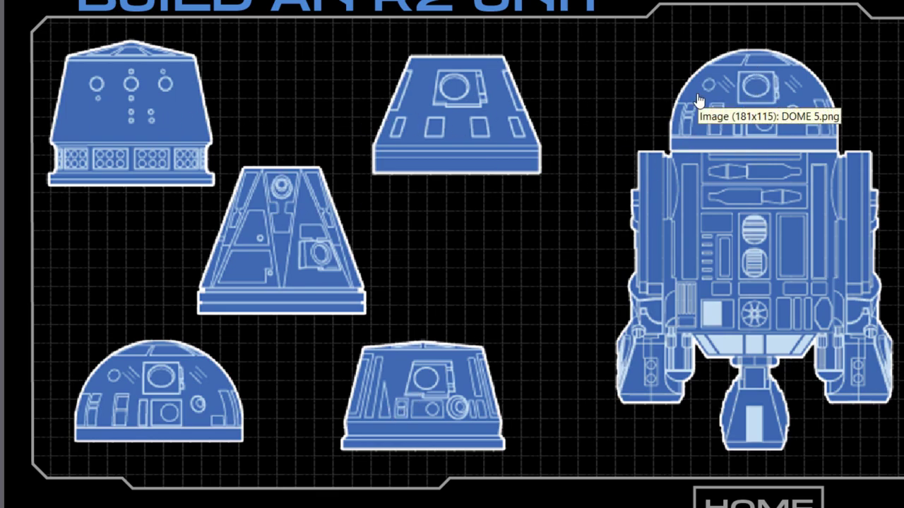
Step: Set the R2 dome placeholder's Normal state image Alpha to 0, confirm INITIAL_STATE keeps the grey dome
left_click(789, 102)
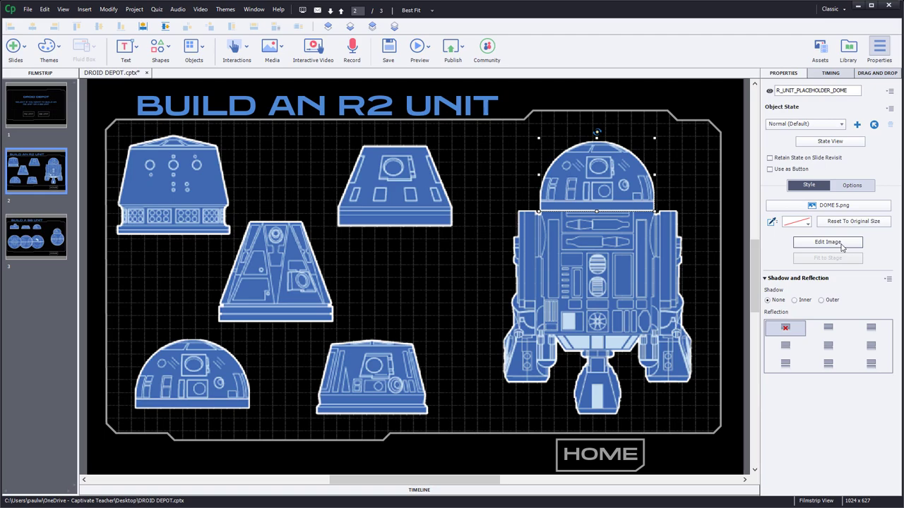
left_click(829, 141)
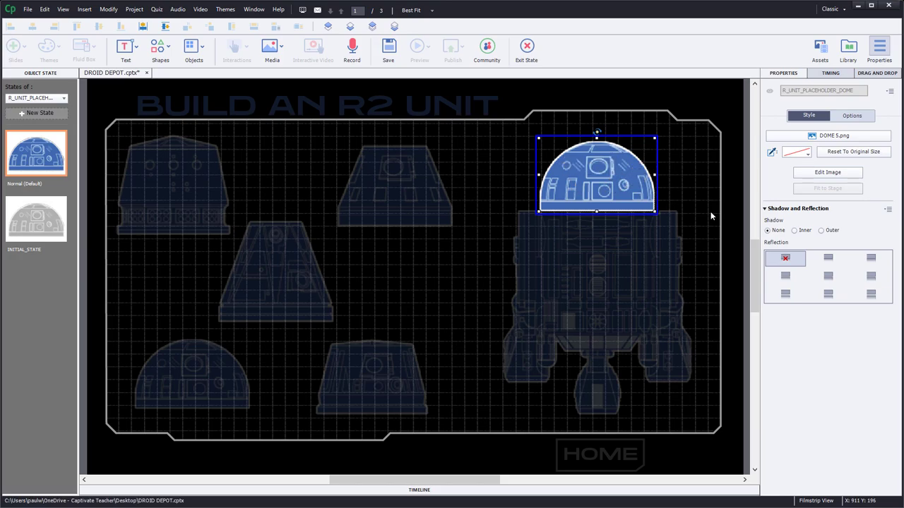
left_click(827, 173)
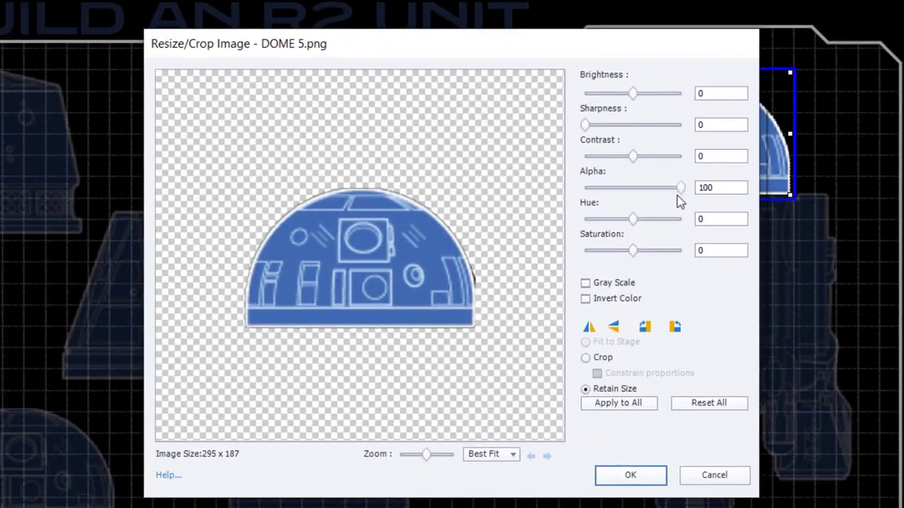
left_click_drag(681, 187, 583, 187)
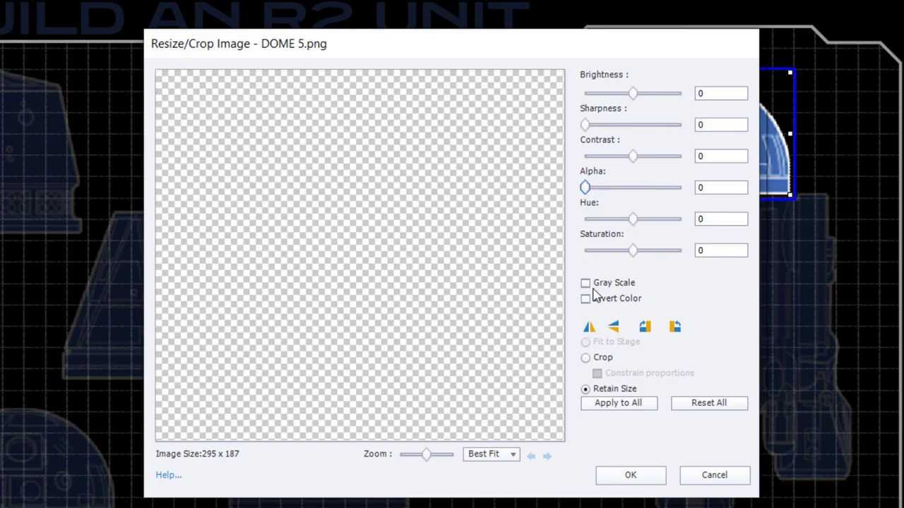
left_click(630, 474)
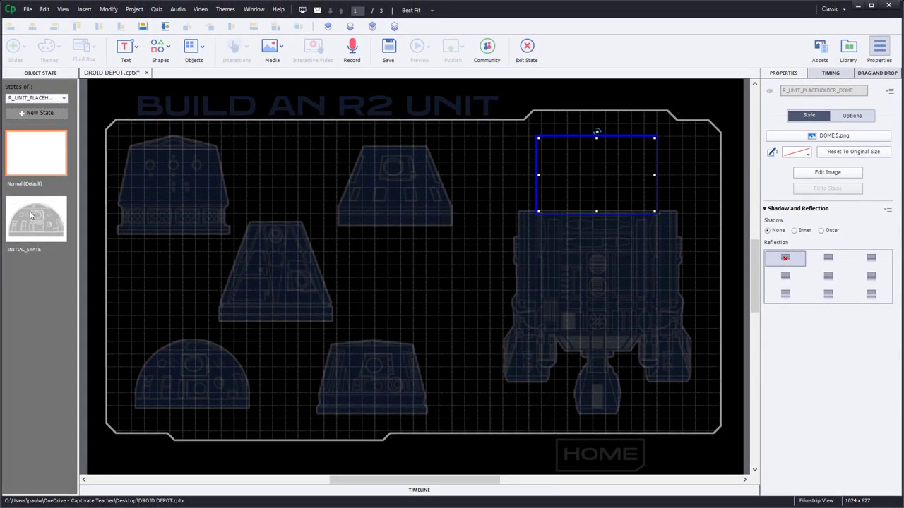
left_click(32, 224)
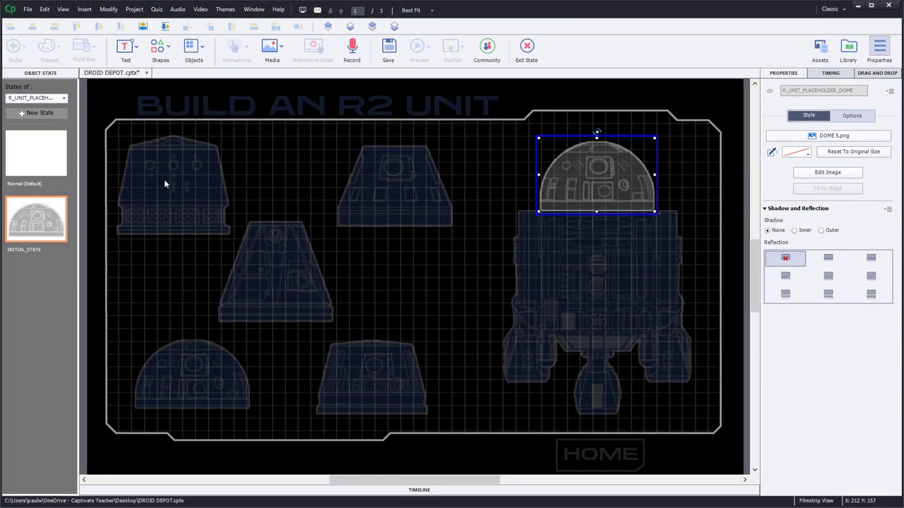
left_click(48, 158)
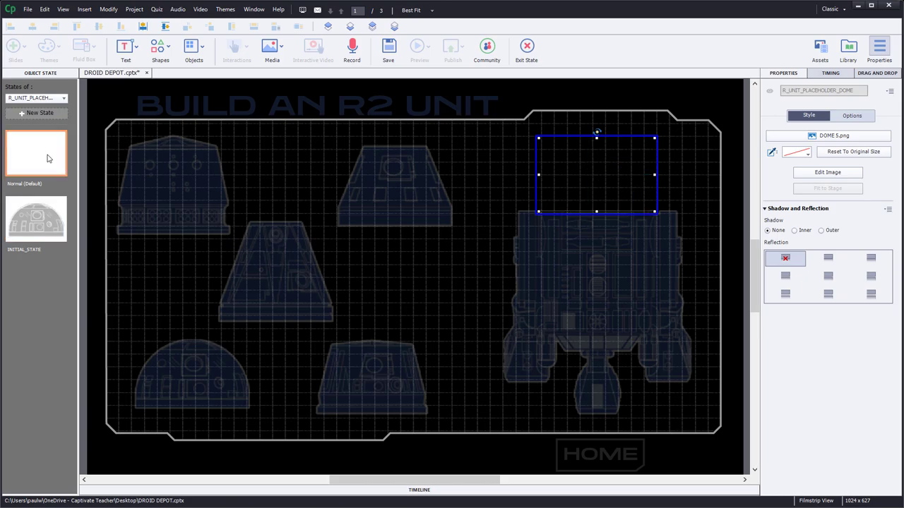
left_click(526, 48)
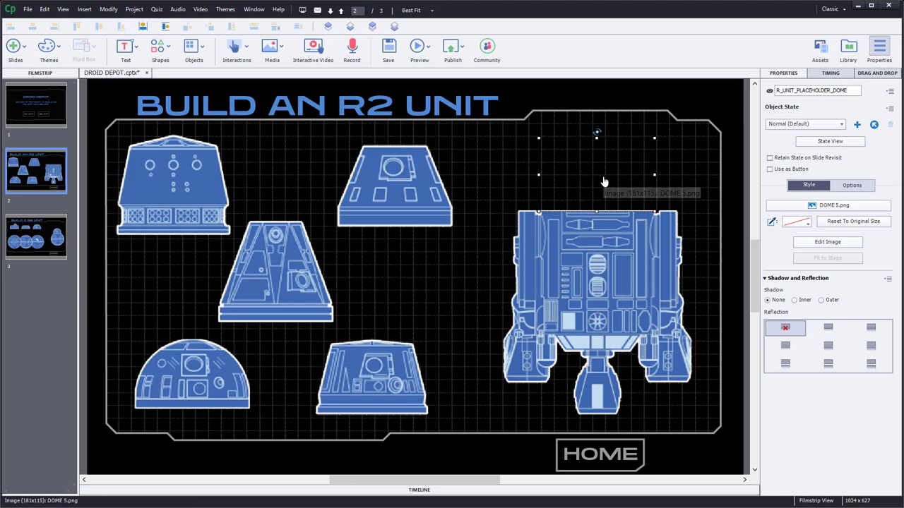
Step: Mark R_UNIT_PLACEHOLDER_DOME as a Drop Target in the Drag and Drop settings
left_click(881, 73)
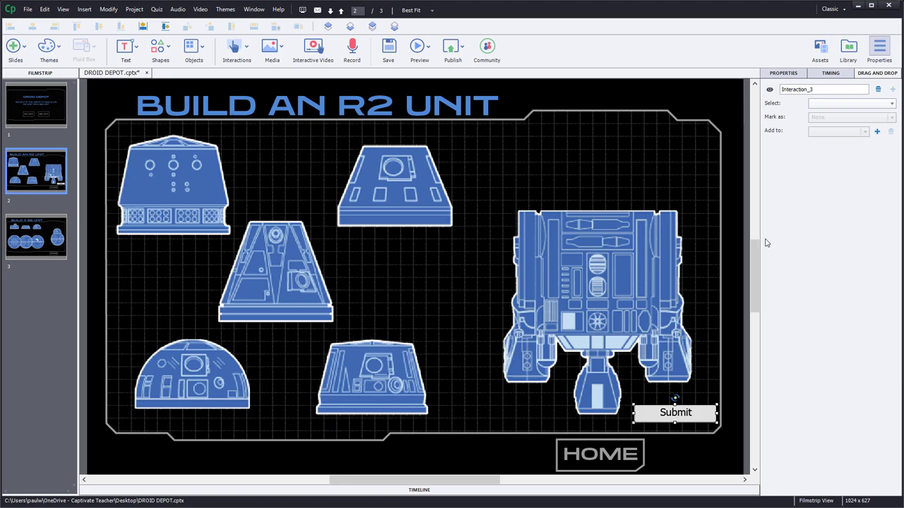
left_click_drag(754, 259, 752, 309)
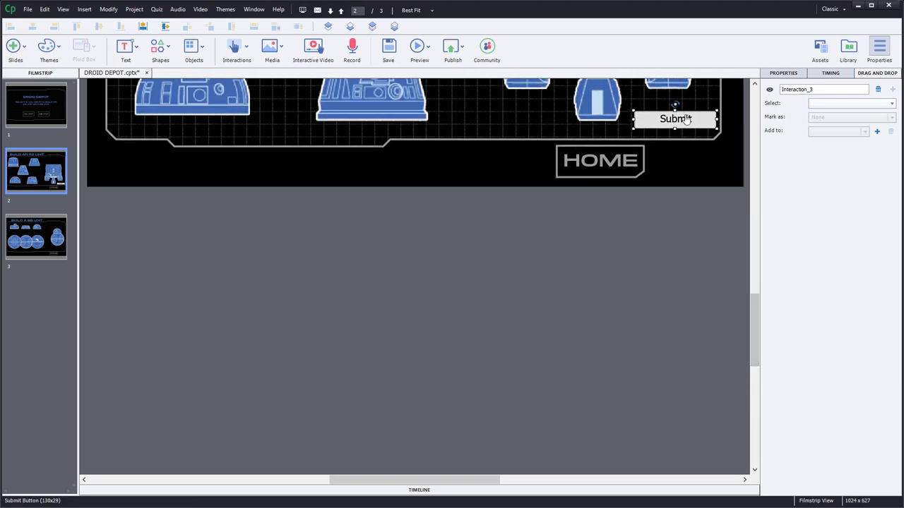
left_click_drag(677, 120, 676, 237)
left_click_drag(759, 341, 753, 277)
left_click(595, 182)
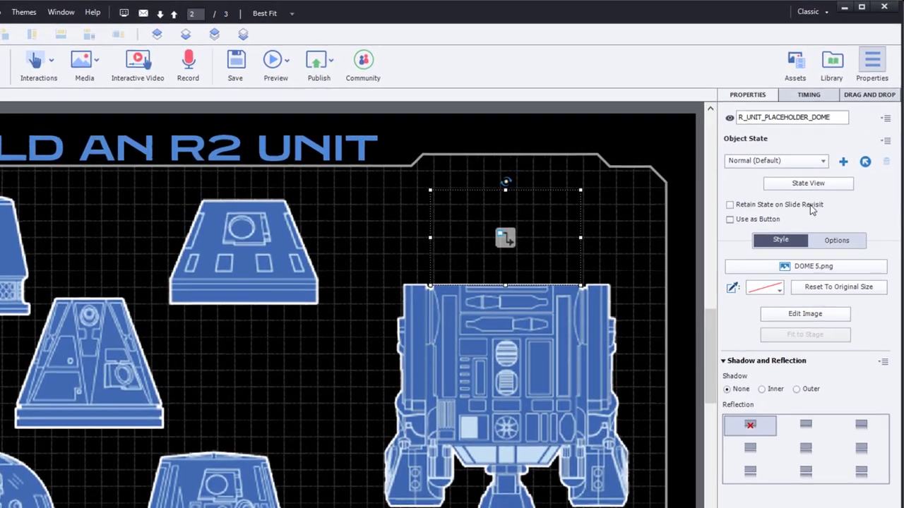
left_click(861, 97)
left_click(802, 154)
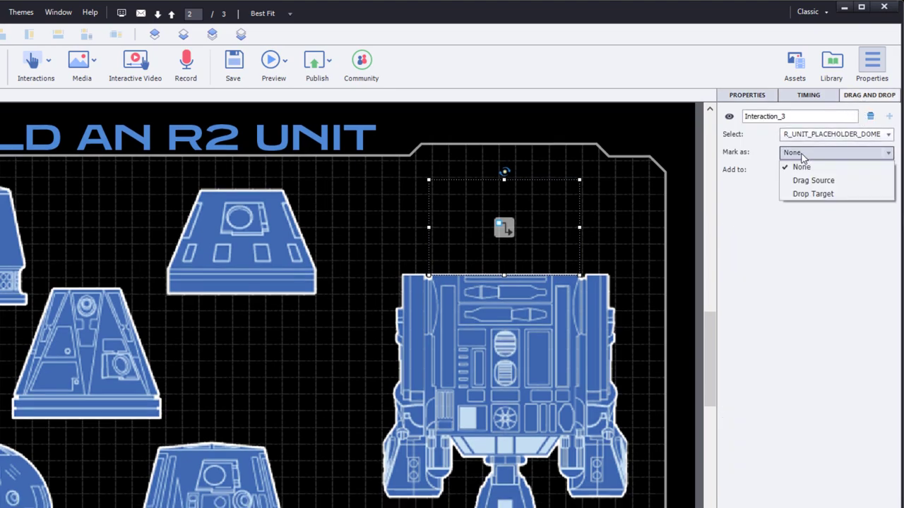
left_click(805, 193)
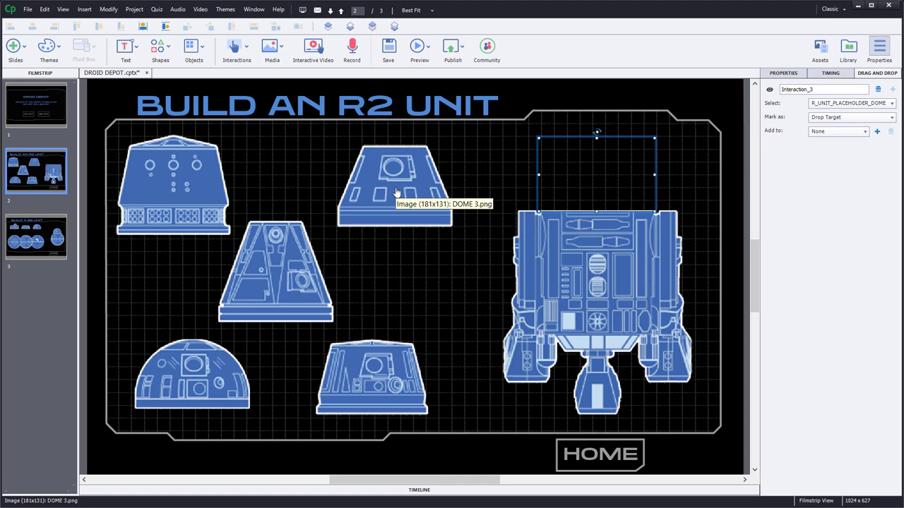
Step: Select all five loose R2 dome images and mark them as Drag Sources
left_click(395, 186)
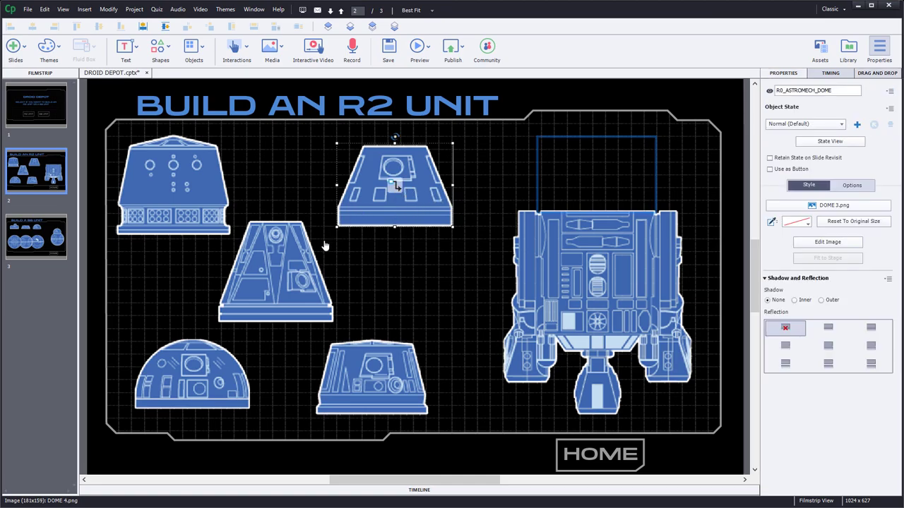
left_click(275, 259, "shift")
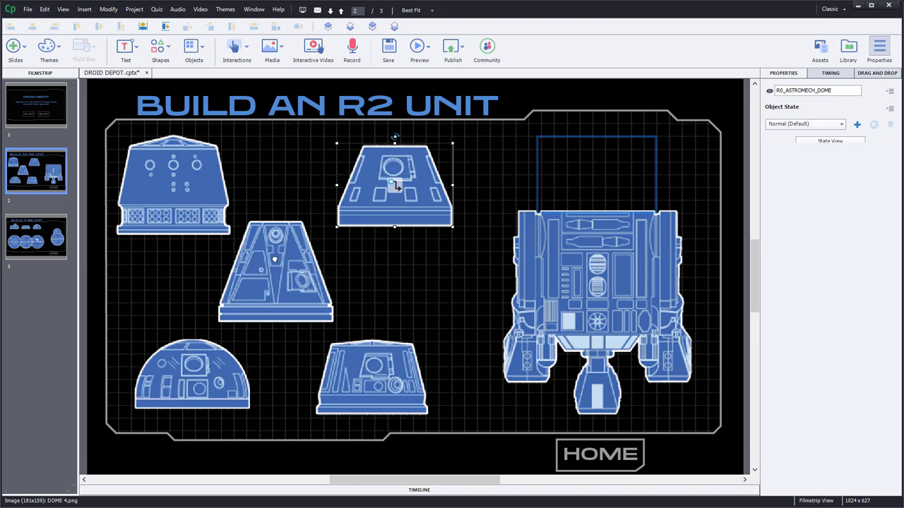
left_click(208, 204, "shift")
left_click(198, 380, "shift")
left_click(372, 377, "shift")
left_click(876, 73)
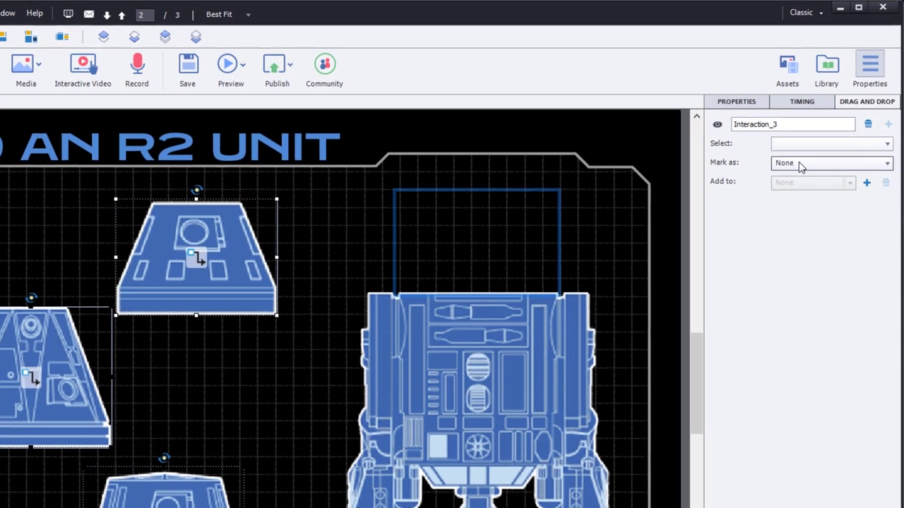
left_click(801, 164)
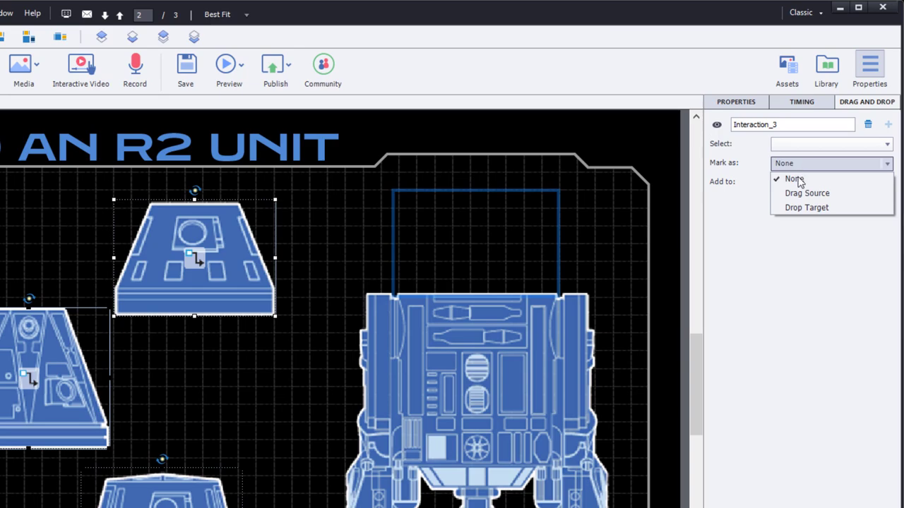
left_click(798, 194)
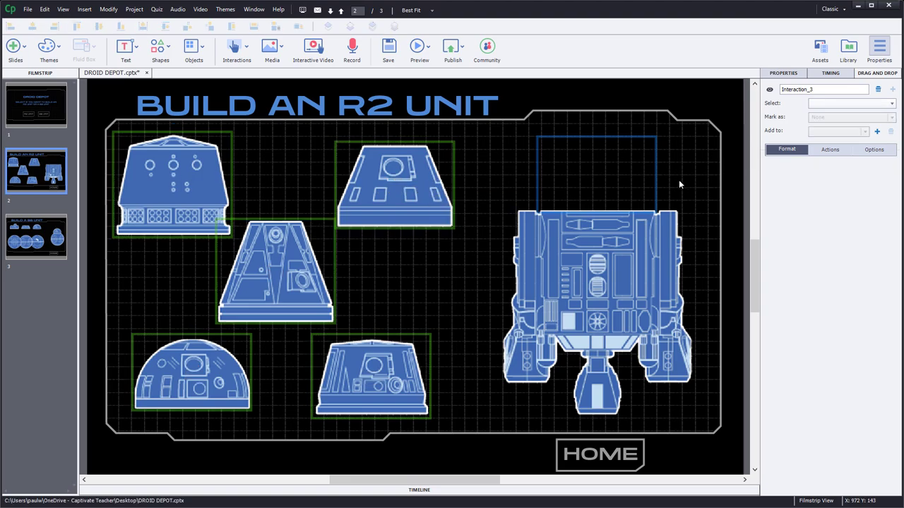
Step: Set the dome placeholder's snap anchor to bottom-middle and bring up Accepted Drag Sources
left_click(647, 177)
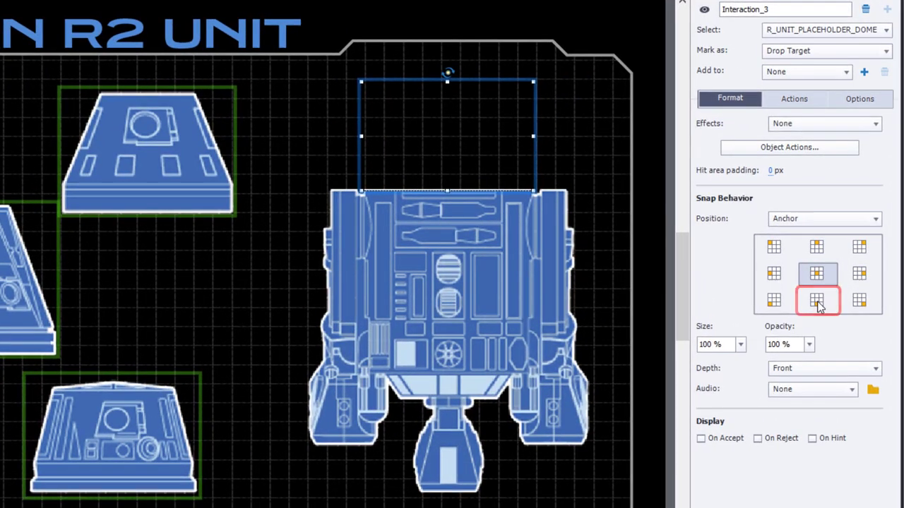
left_click(817, 303)
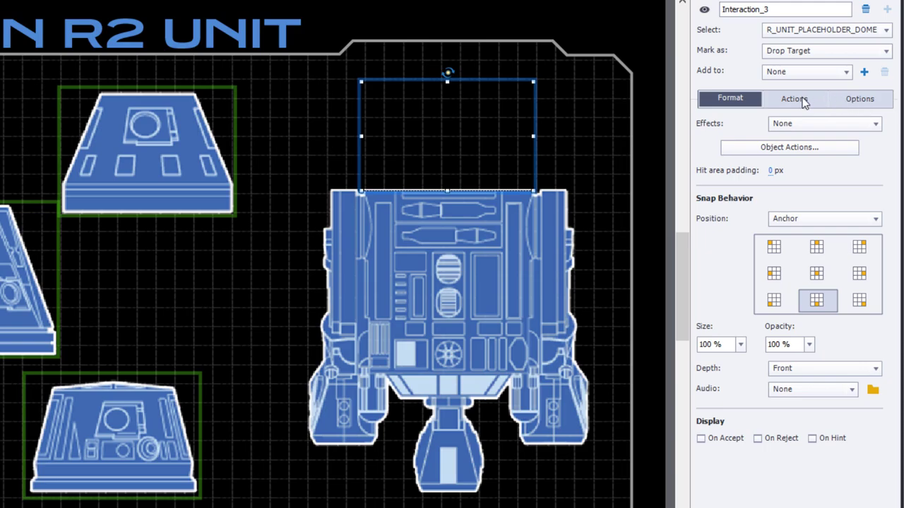
left_click(798, 148)
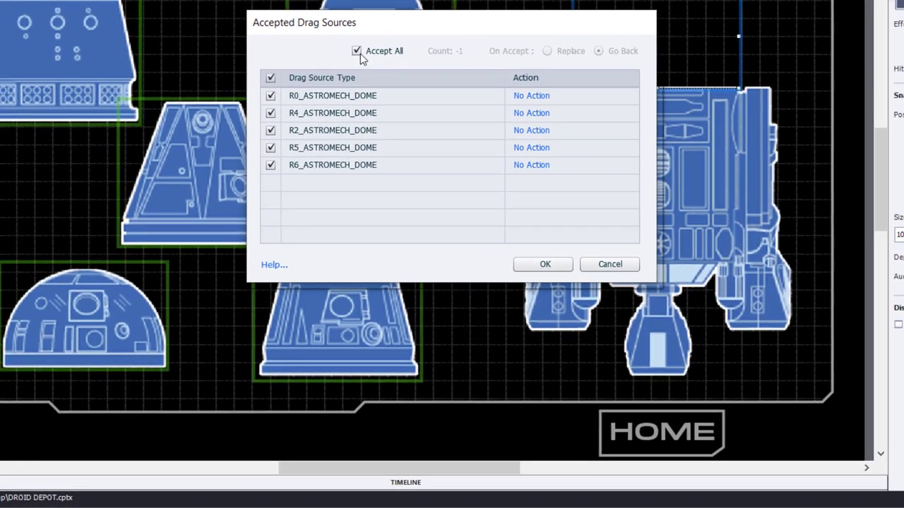
Step: Uncheck Accept All and make dropping R0_ASTROMECH_DOME change the placeholder to its Normal state
left_click(357, 52)
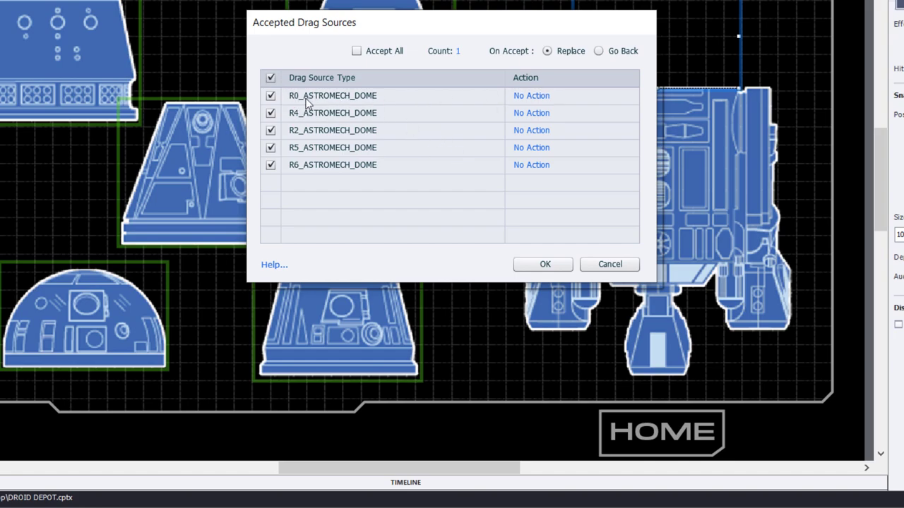
left_click(540, 101)
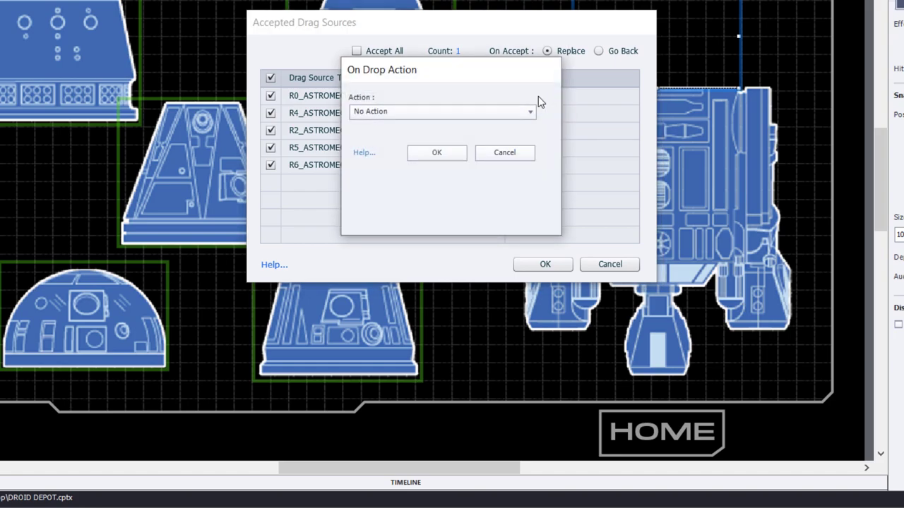
left_click(462, 115)
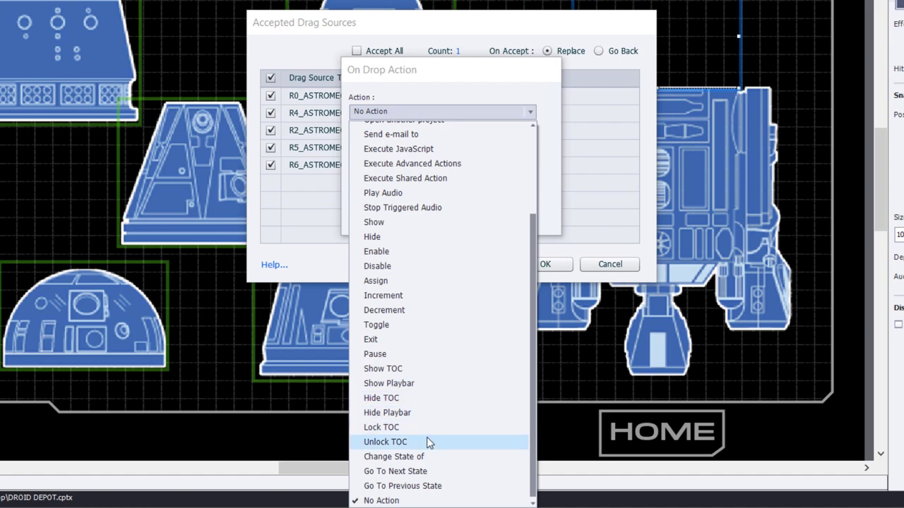
left_click(425, 457)
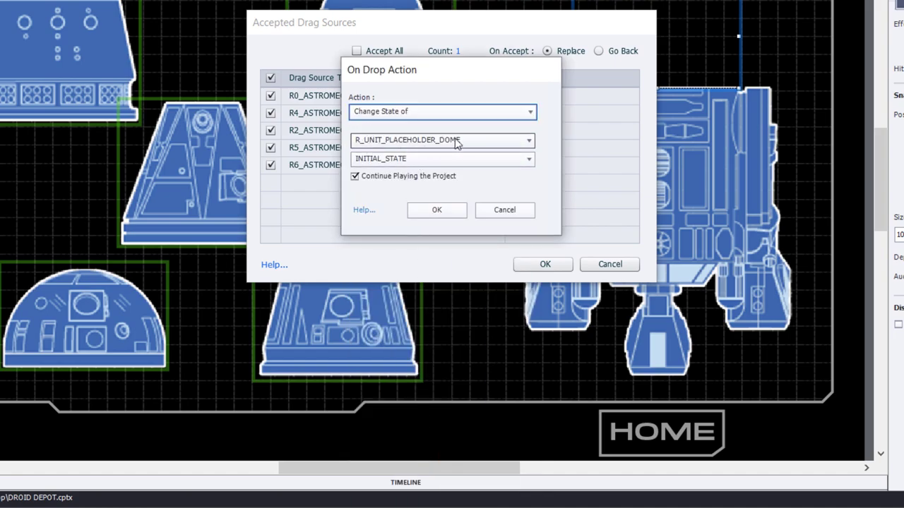
left_click(415, 163)
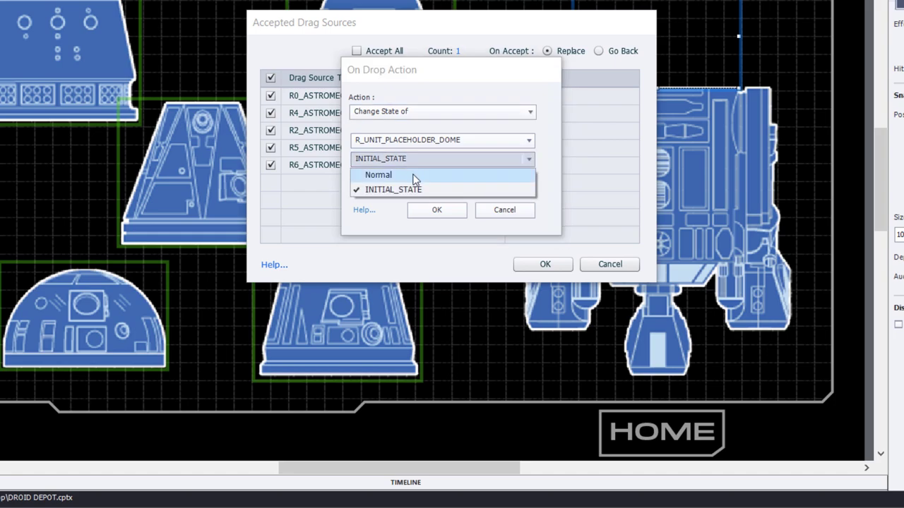
left_click(415, 177)
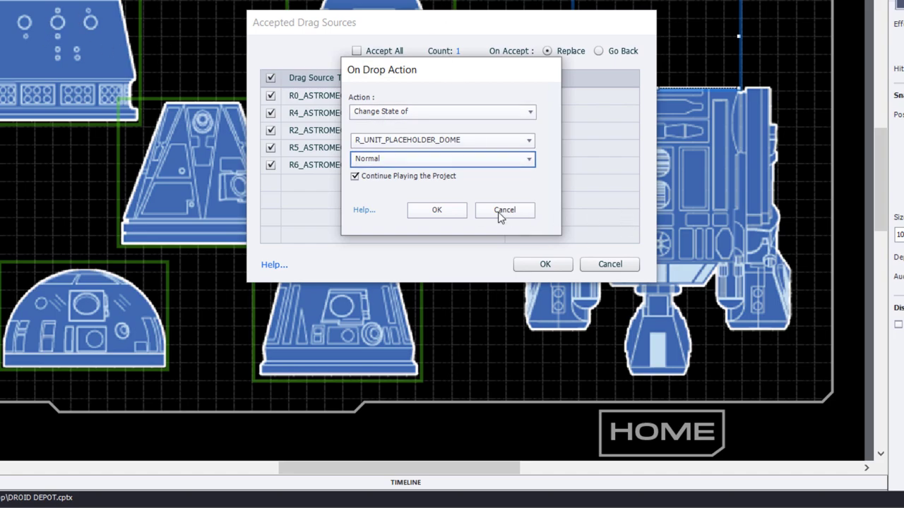
left_click(365, 181)
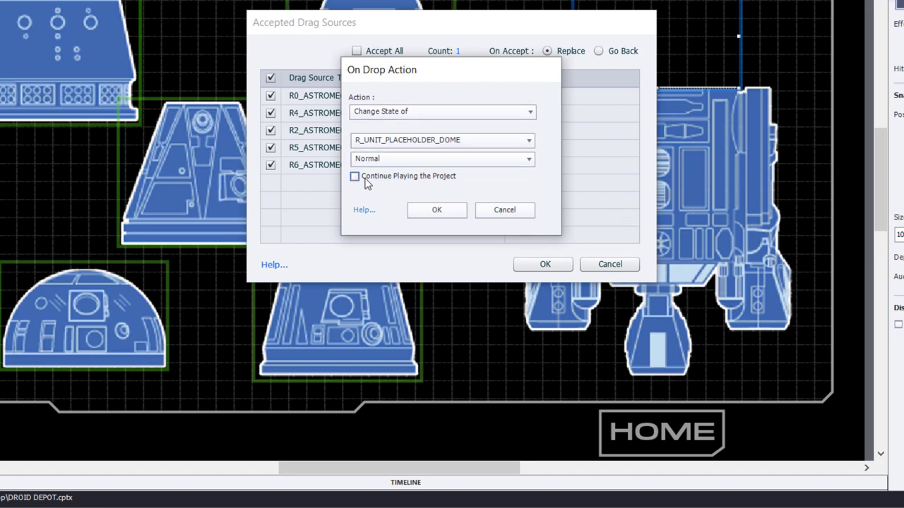
left_click(447, 215)
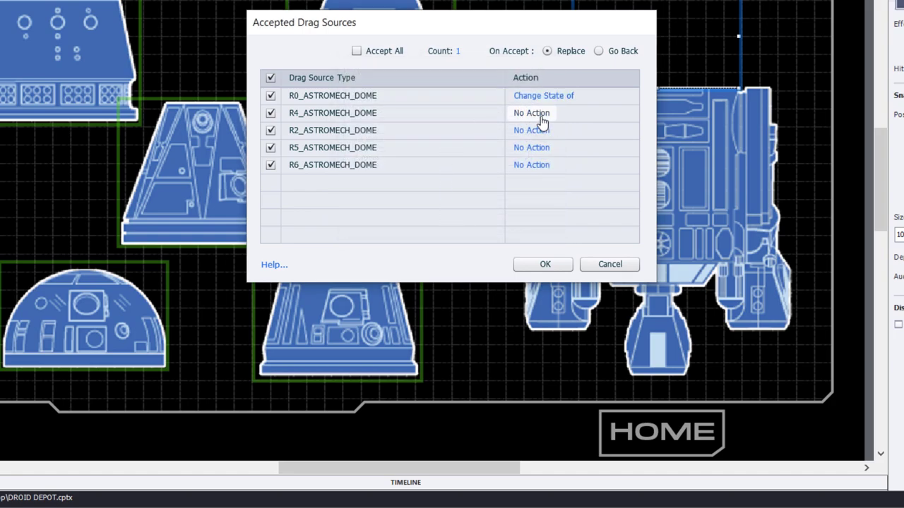
Step: Give R4_ASTROMECH_DOME and R2_ASTROMECH_DOME the same Change State on-drop action
left_click(541, 120)
left_click(474, 113)
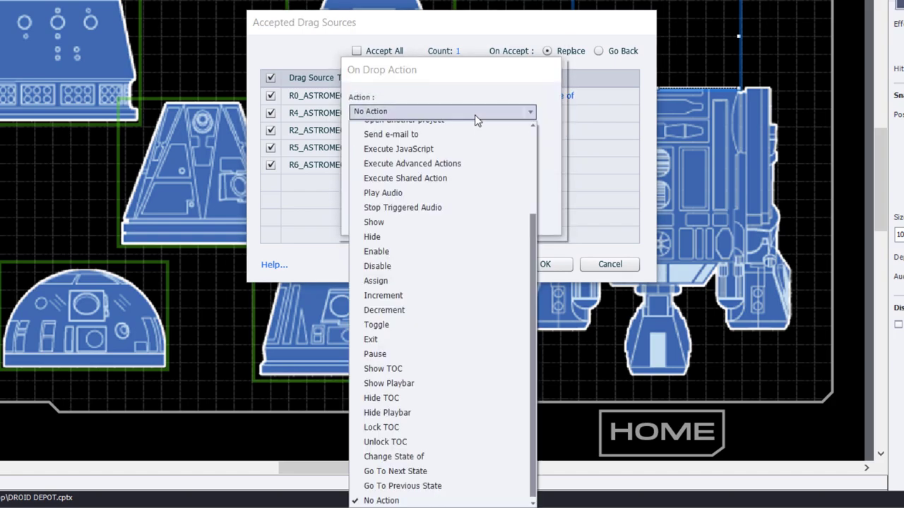
left_click(393, 459)
left_click(437, 210)
left_click(541, 130)
left_click(442, 112)
left_click(393, 460)
Step: Apply the same state-change action to R5 and R6 domes and confirm the accepted sources
left_click(540, 148)
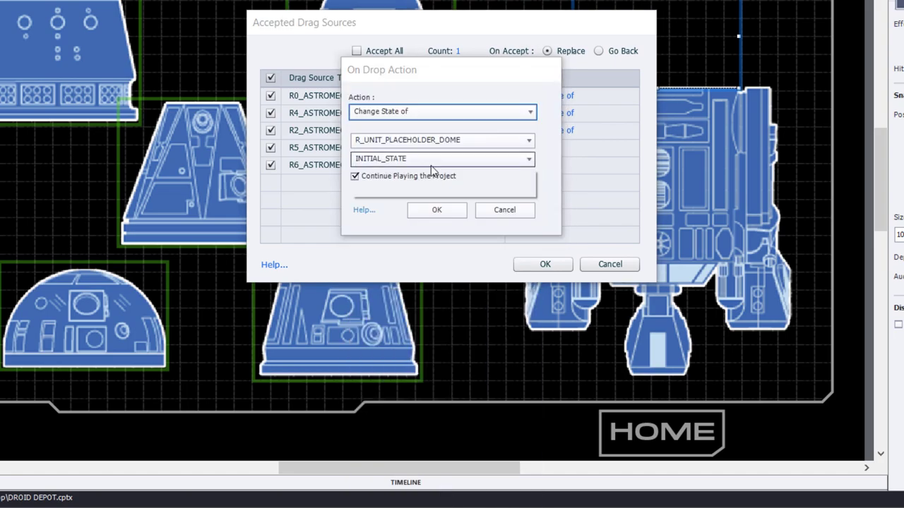
left_click(436, 210)
left_click(541, 164)
left_click(446, 112)
left_click(393, 456)
left_click(431, 212)
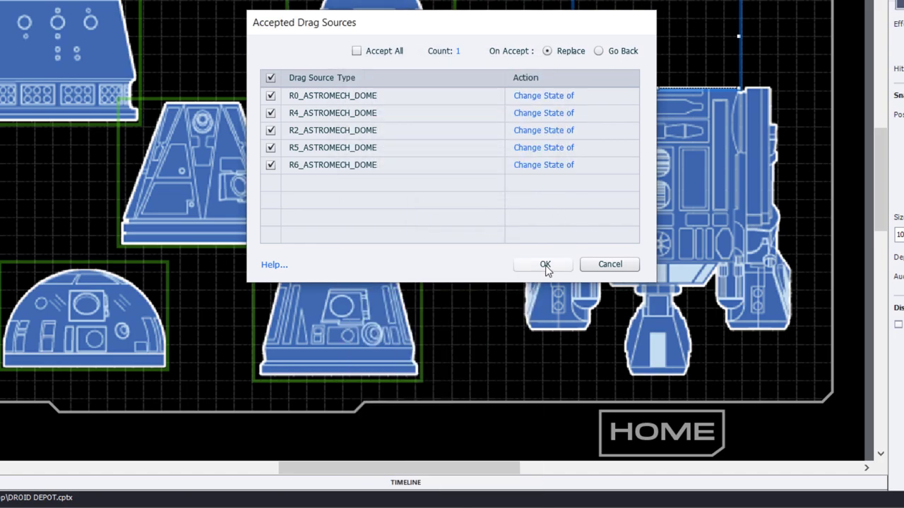
left_click(545, 264)
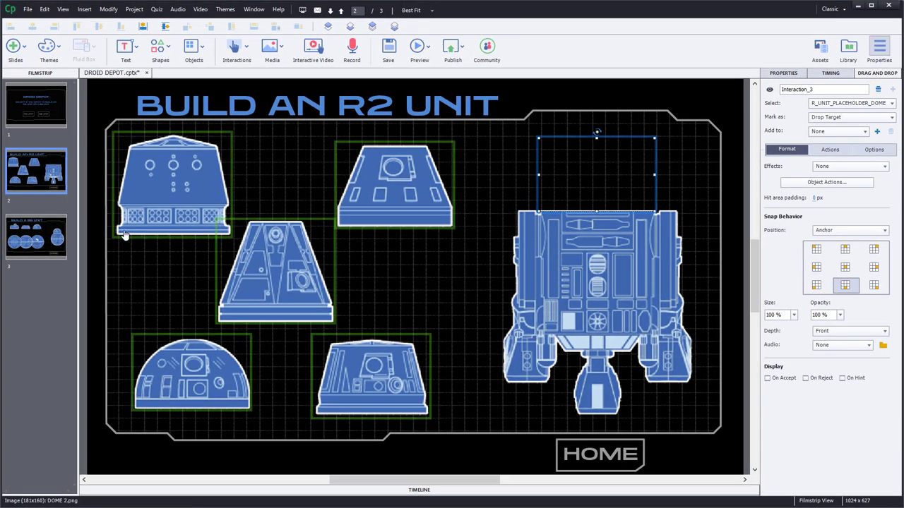
Step: On the Build a BB Unit slide, set BB_DOME_DROP_TARGET's Normal state Alpha to 0, checking INITIAL_STATE
left_click(54, 237)
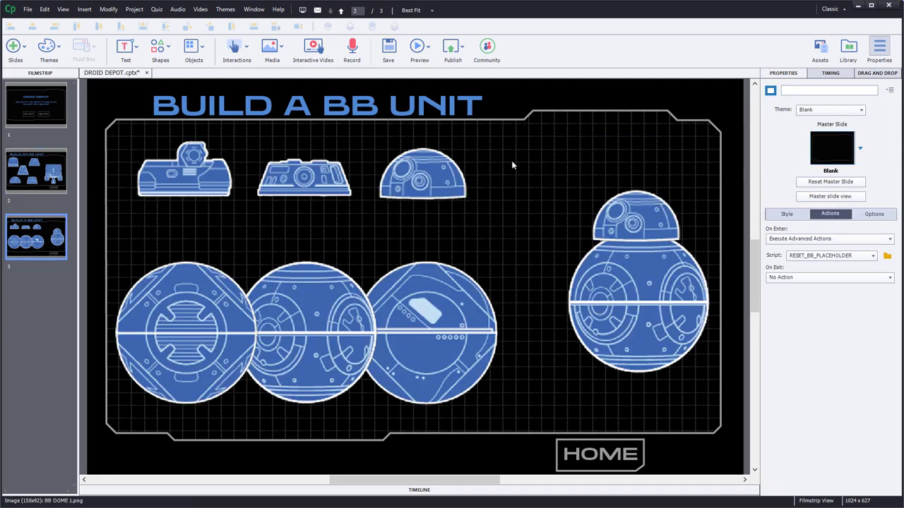
left_click(631, 206)
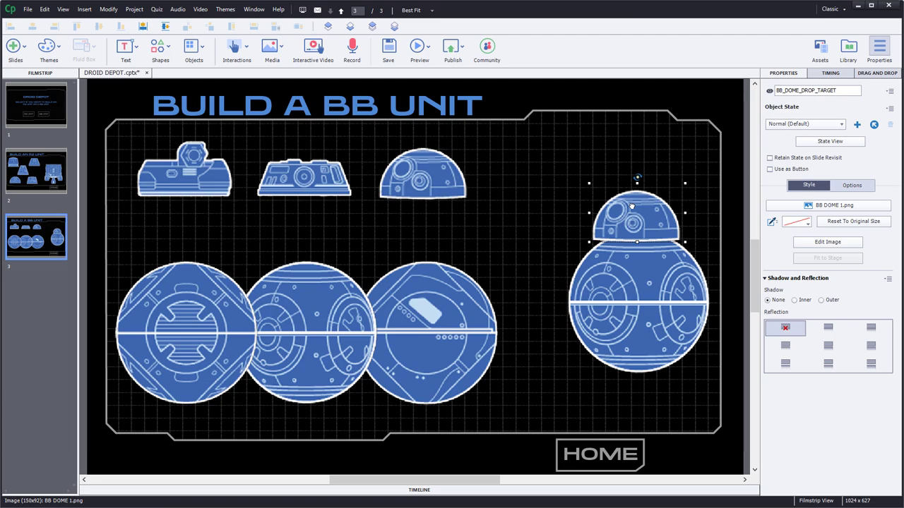
left_click(827, 141)
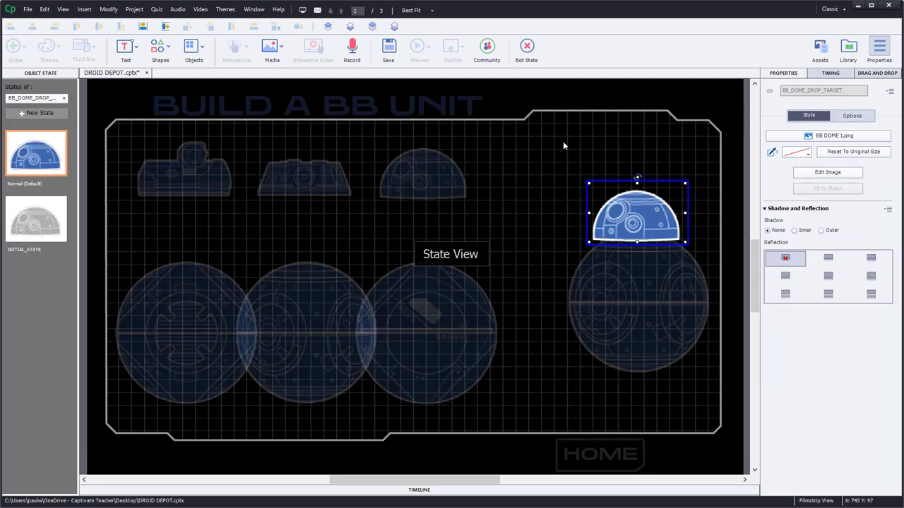
left_click(827, 173)
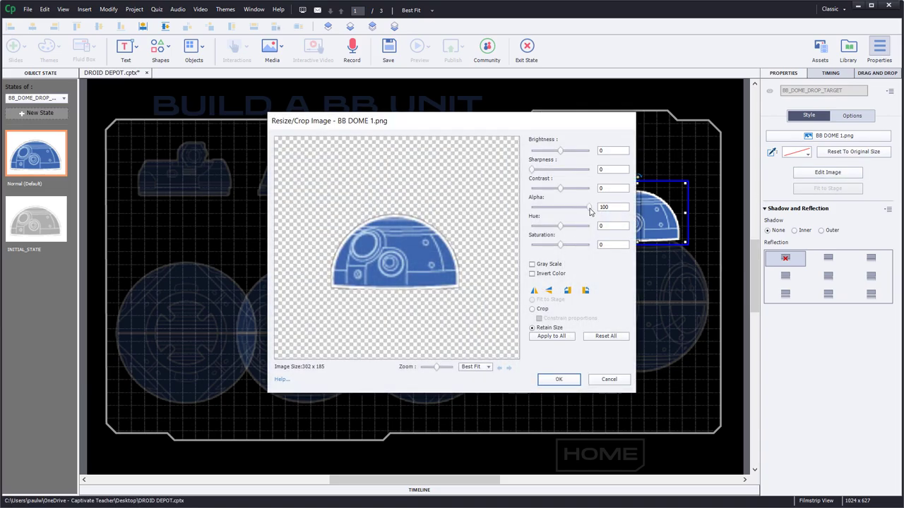
left_click_drag(590, 212, 532, 210)
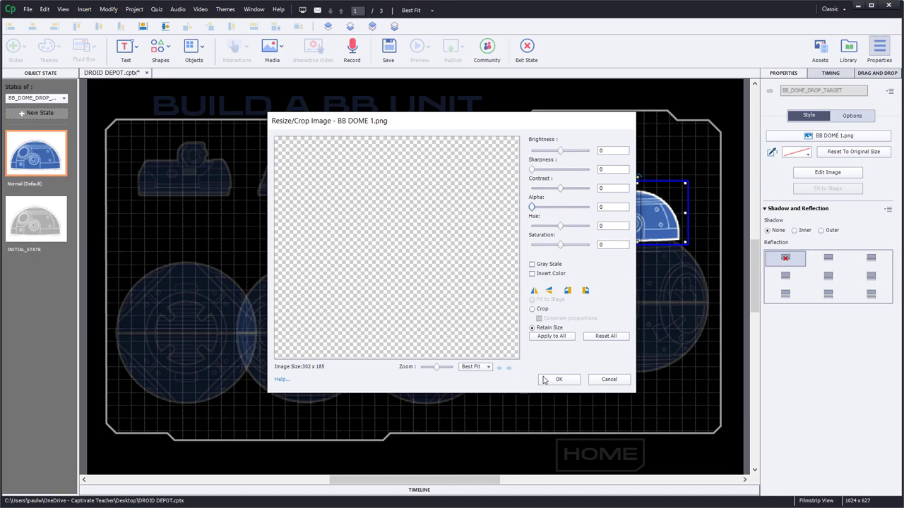
left_click(566, 379)
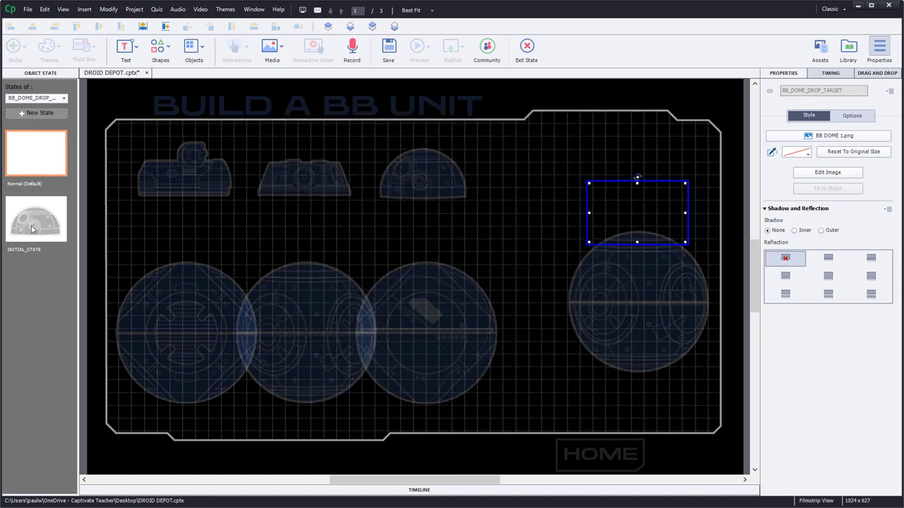
left_click(32, 228)
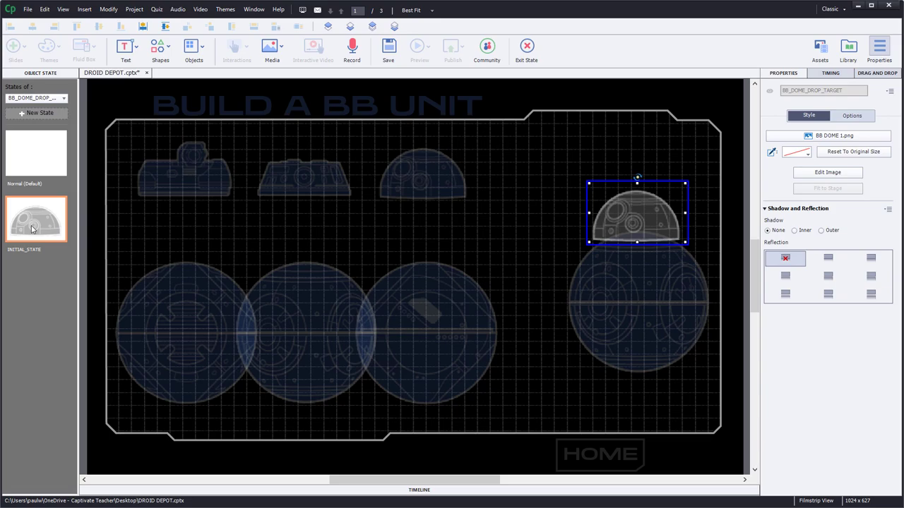
Step: Set BB_SPHERE_DROP_TARGET's Normal state image Alpha to 0 and exit State View
left_click(526, 53)
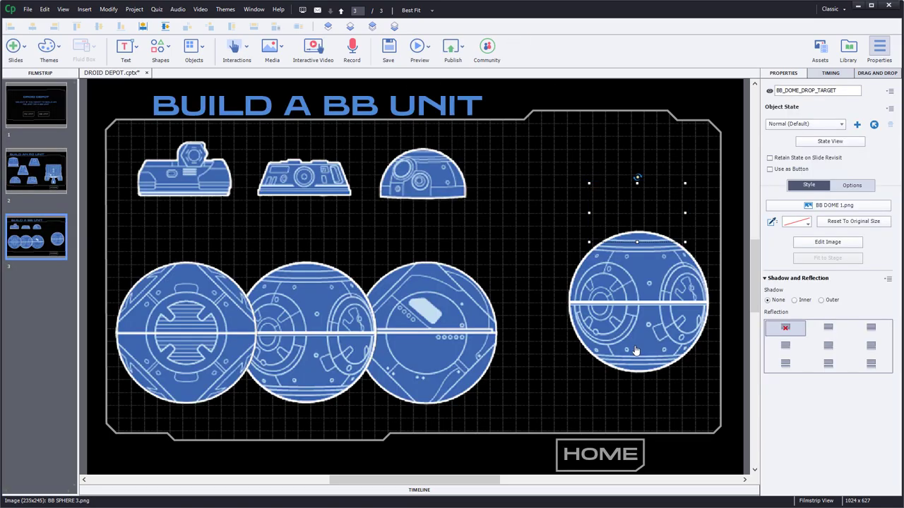
left_click(645, 313)
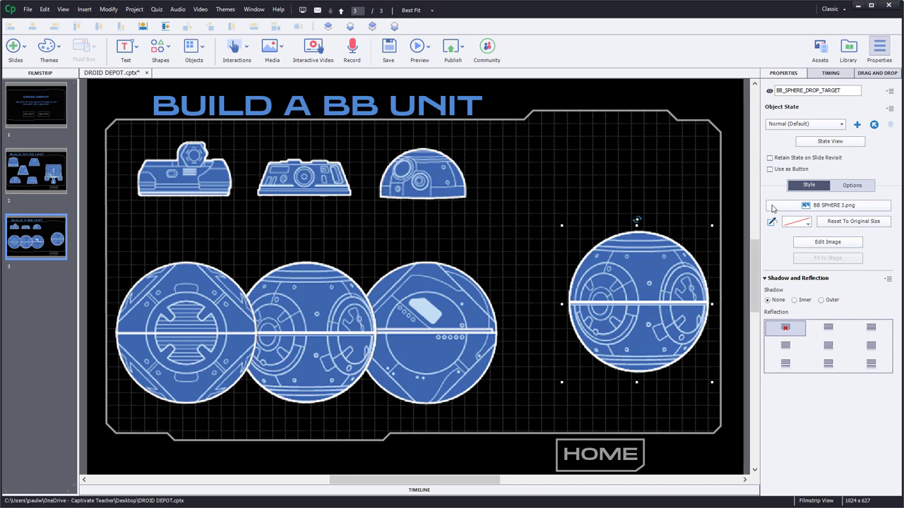
left_click(831, 142)
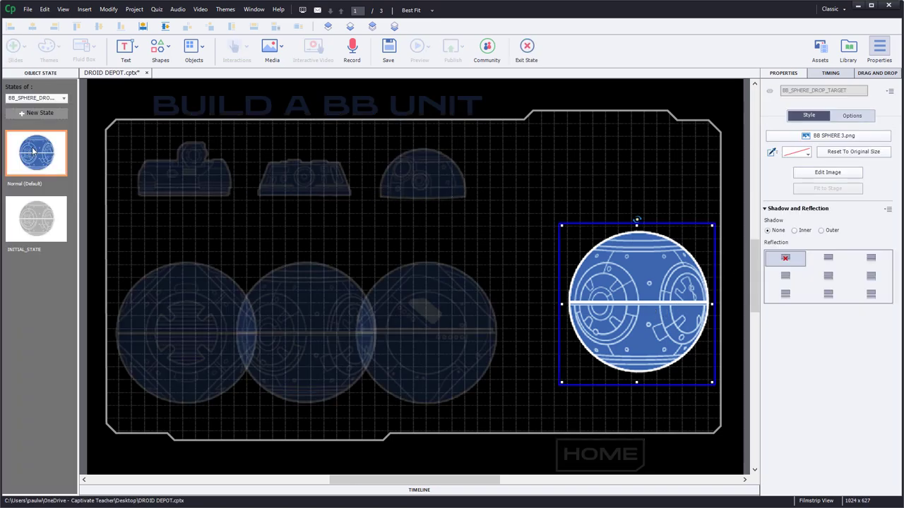
left_click(827, 172)
left_click_drag(590, 211, 520, 212)
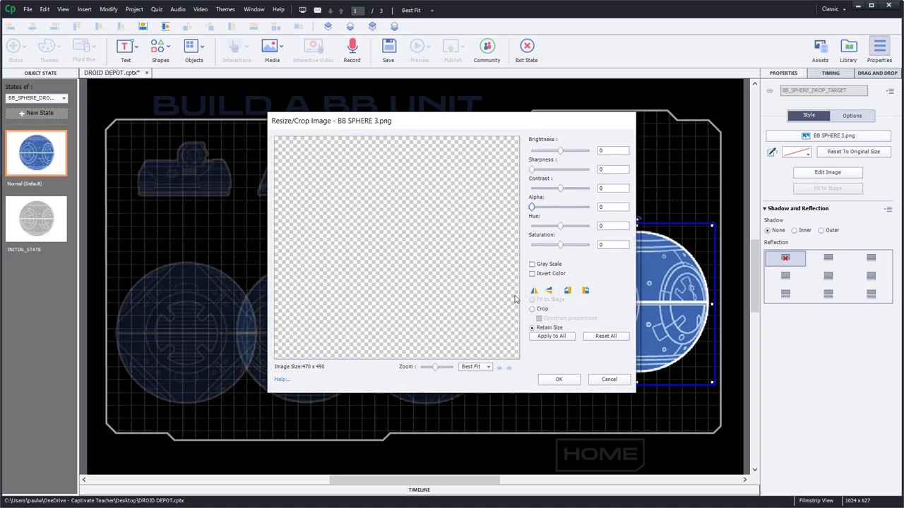
left_click(563, 381)
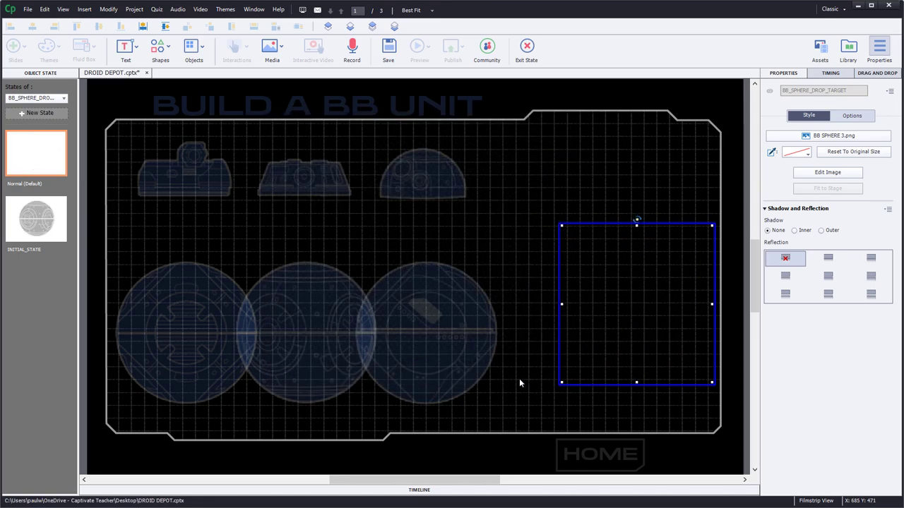
left_click(525, 48)
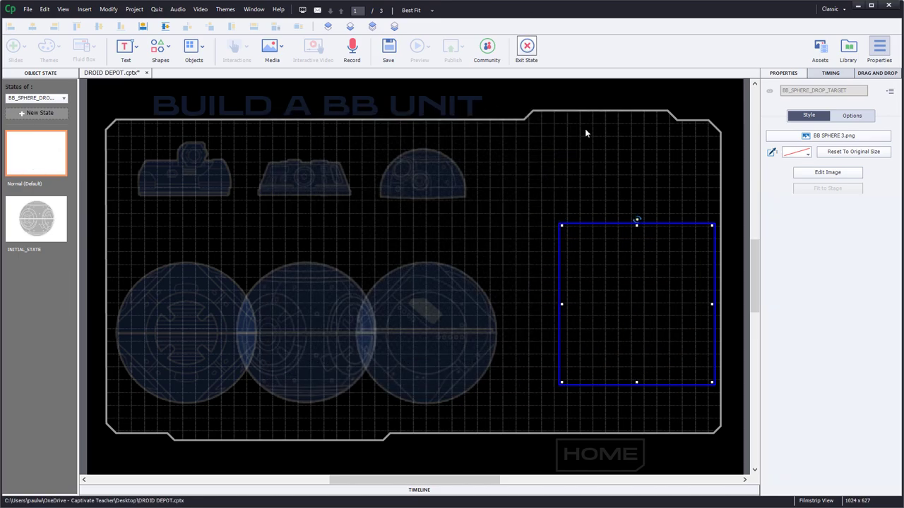
left_click(876, 73)
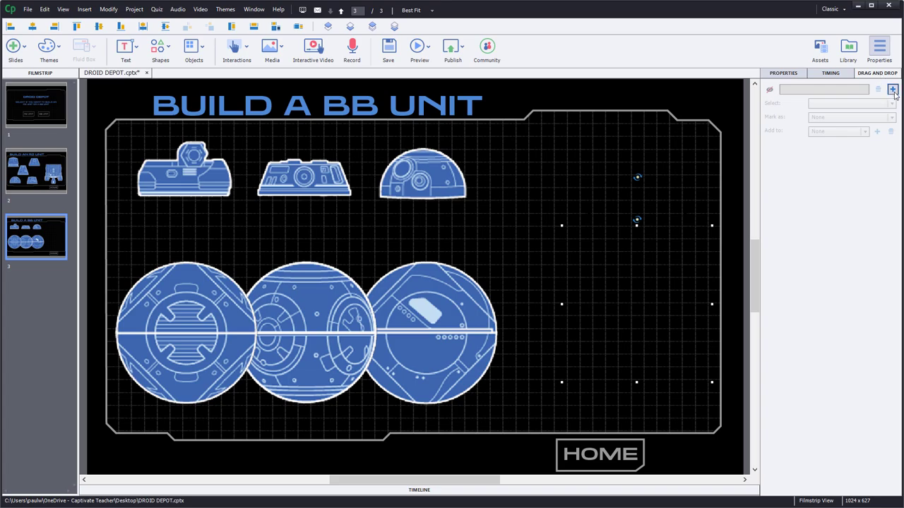
Step: Move the Submit button off the slide, below the stage
scroll(720, 317, "down", 3)
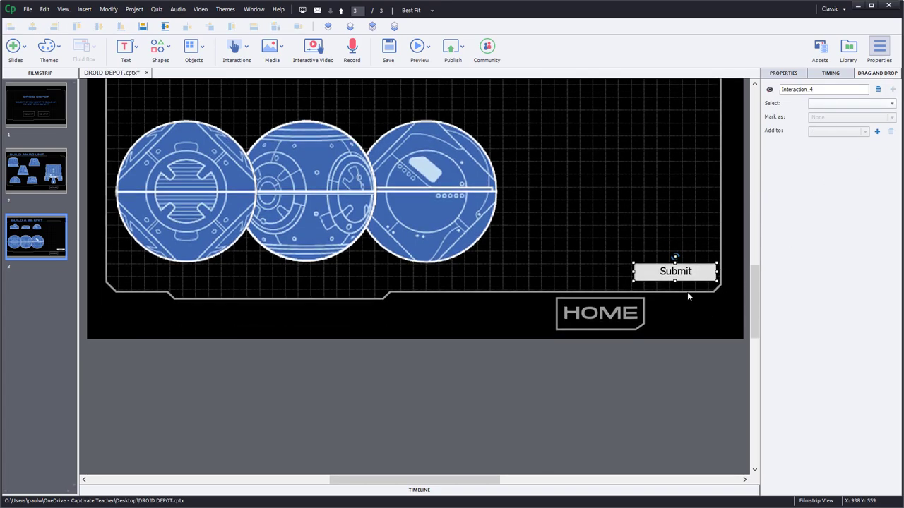
left_click_drag(685, 329, 682, 376)
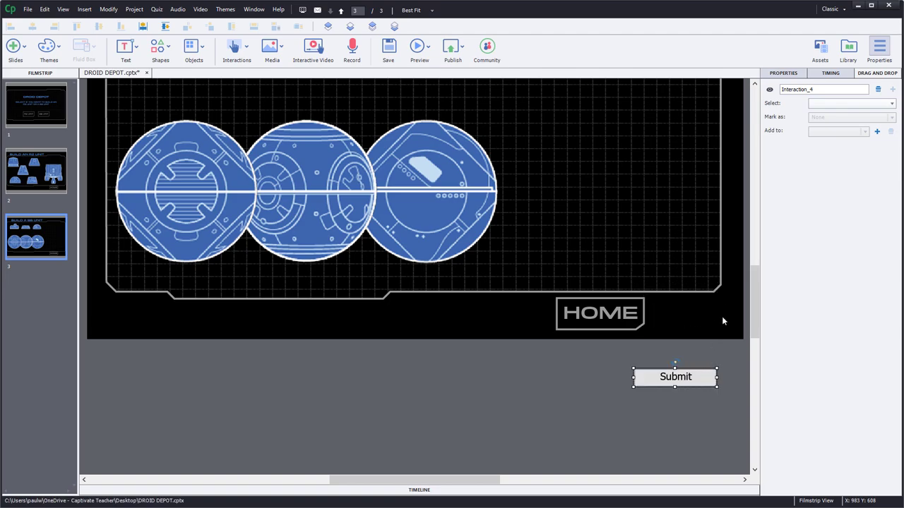
scroll(722, 316, "up", 4)
scroll(721, 281, "up", 1)
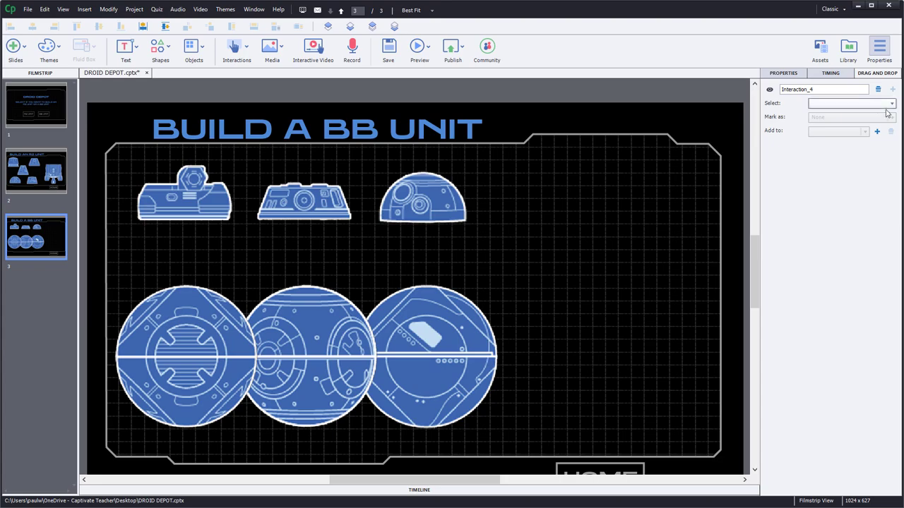
Step: Mark both transparent placeholder targets as drop targets
left_click(639, 240)
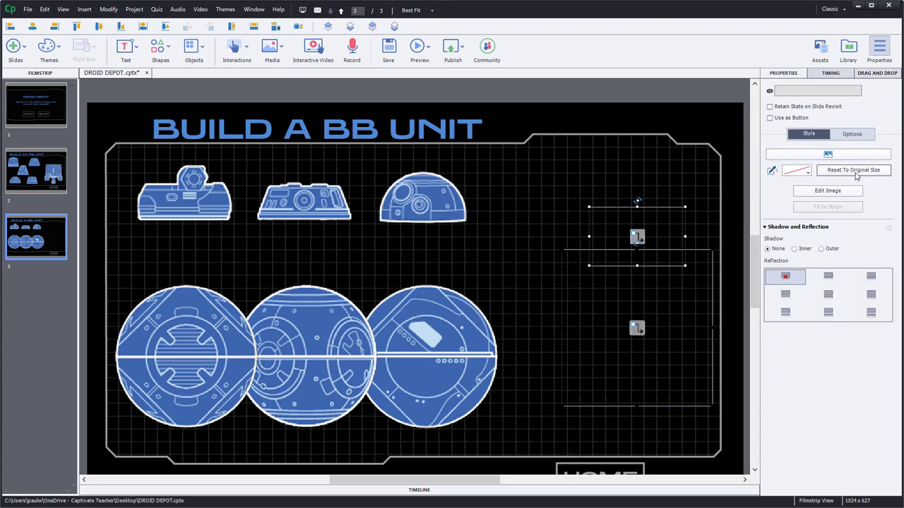
left_click(871, 76)
left_click(827, 119)
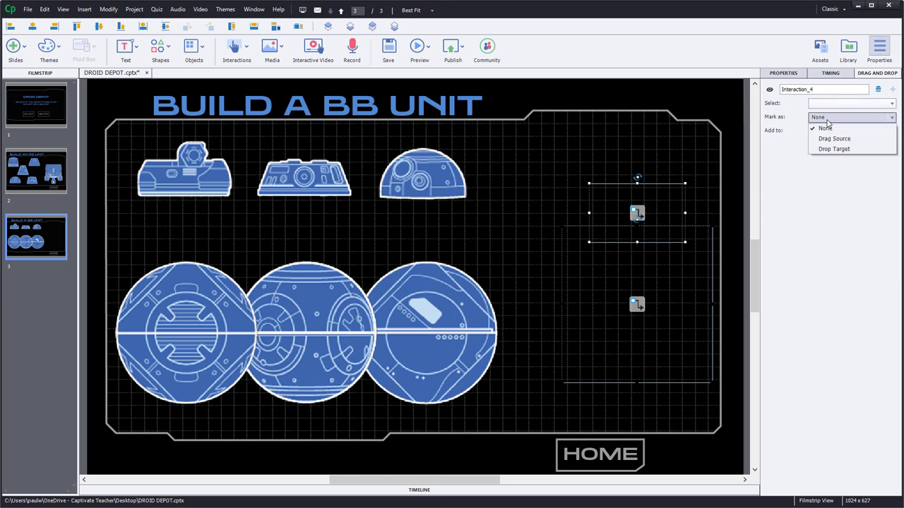
left_click(833, 148)
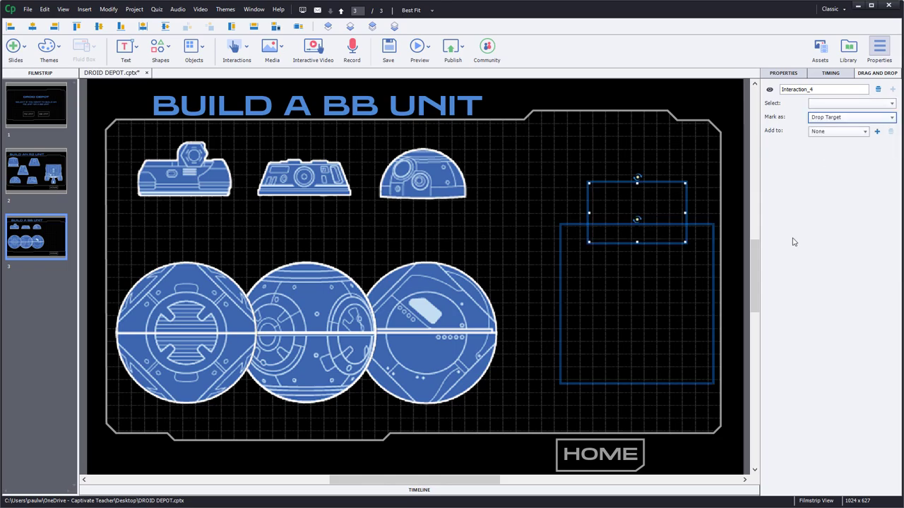
Step: Mark the three BB domes as drag sources under a new type named Domes
left_click(434, 166)
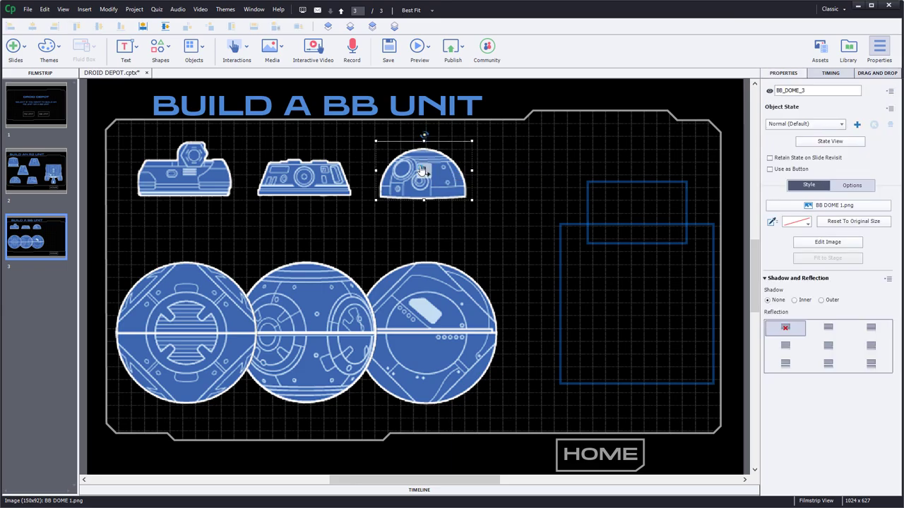
left_click(318, 178, "shift")
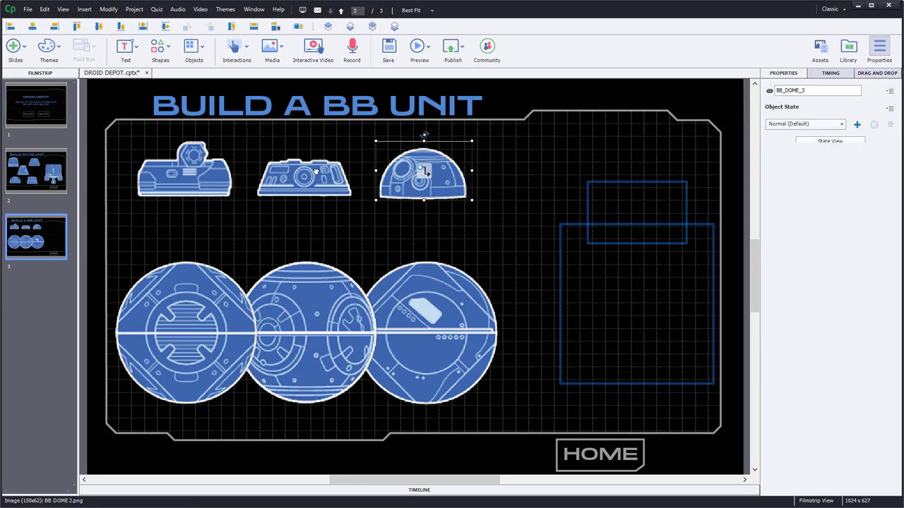
left_click(206, 173, "shift")
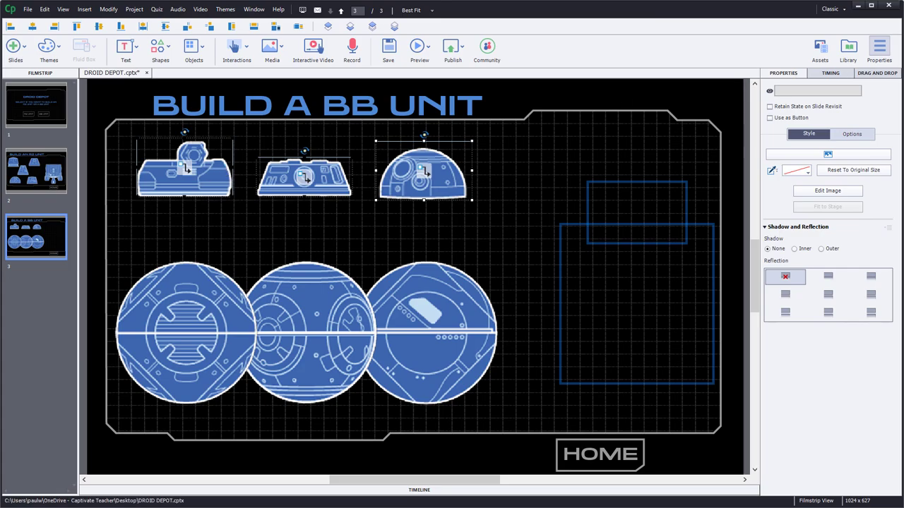
left_click(879, 73)
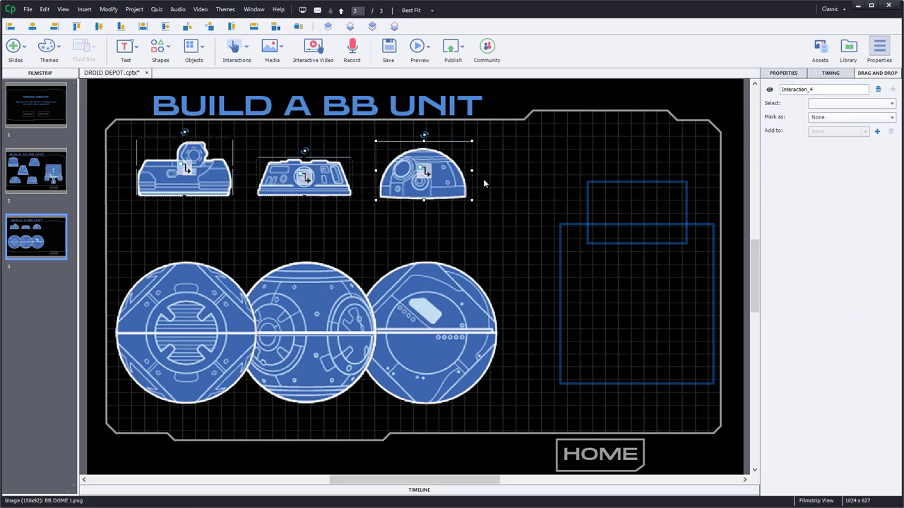
left_click(862, 120)
left_click(829, 135)
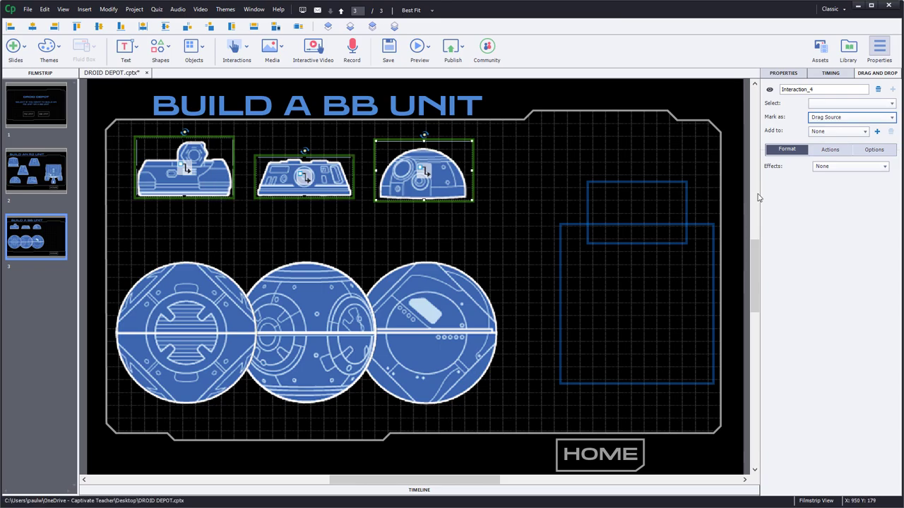
left_click(876, 132)
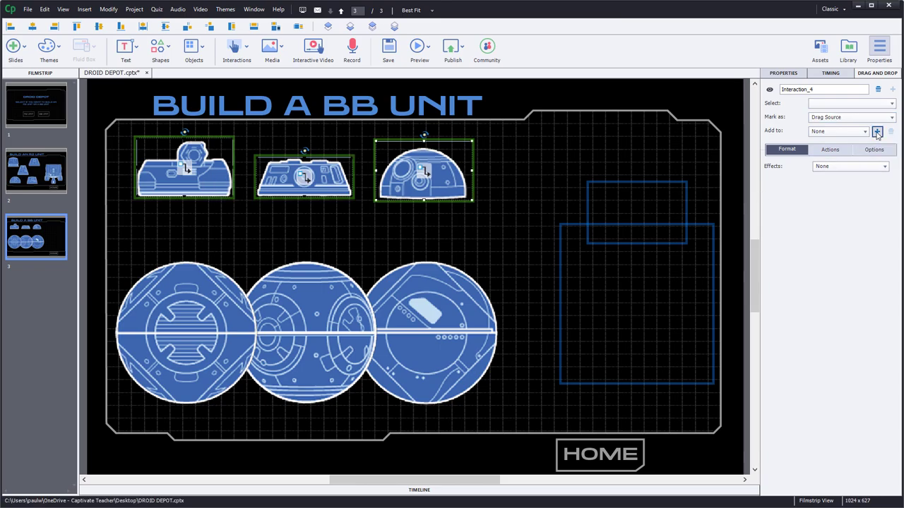
left_click_drag(881, 144, 635, 154)
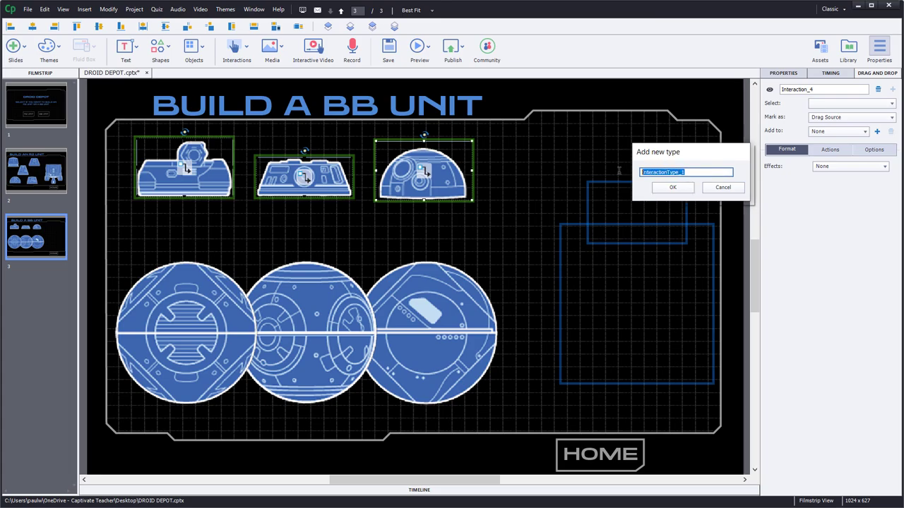
type("dOMEs")
left_click(671, 188)
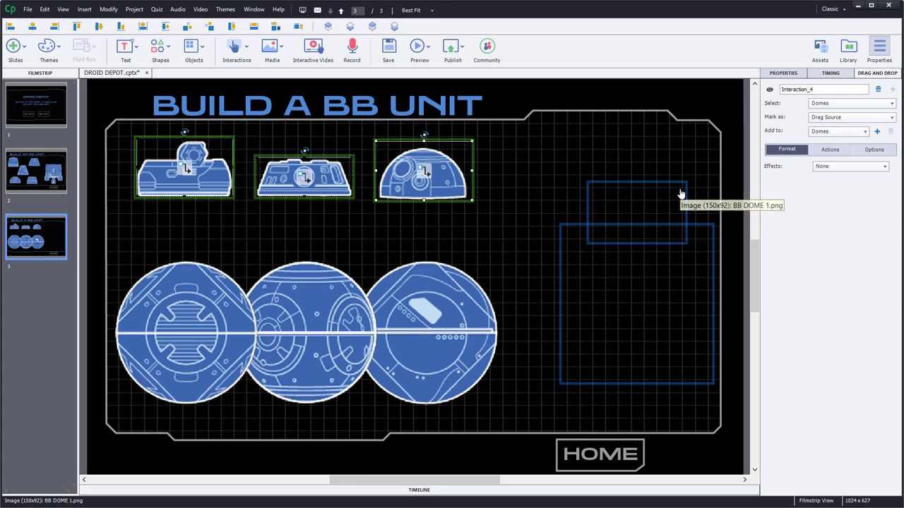
Step: Mark the left, middle and right BB spheres as drag sources of a new type 'Spheres'
left_click(180, 321)
left_click(304, 321, "shift")
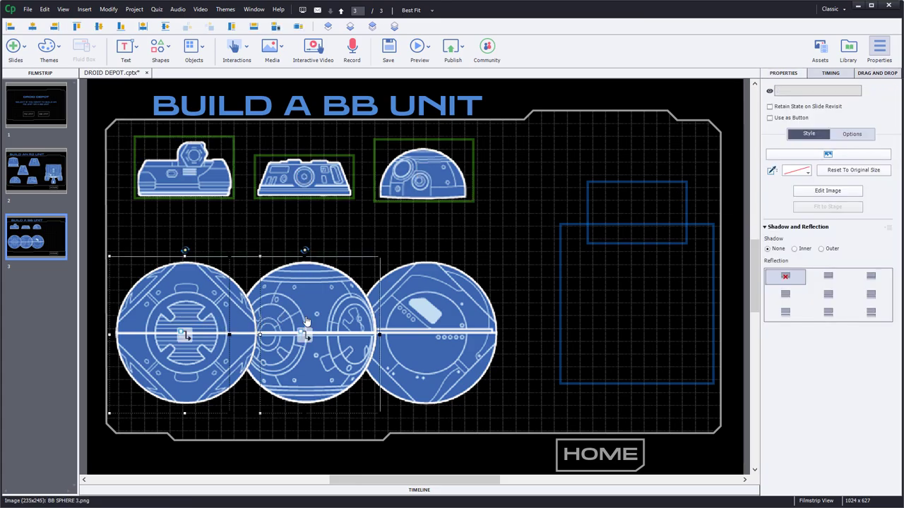
left_click(432, 317, "shift")
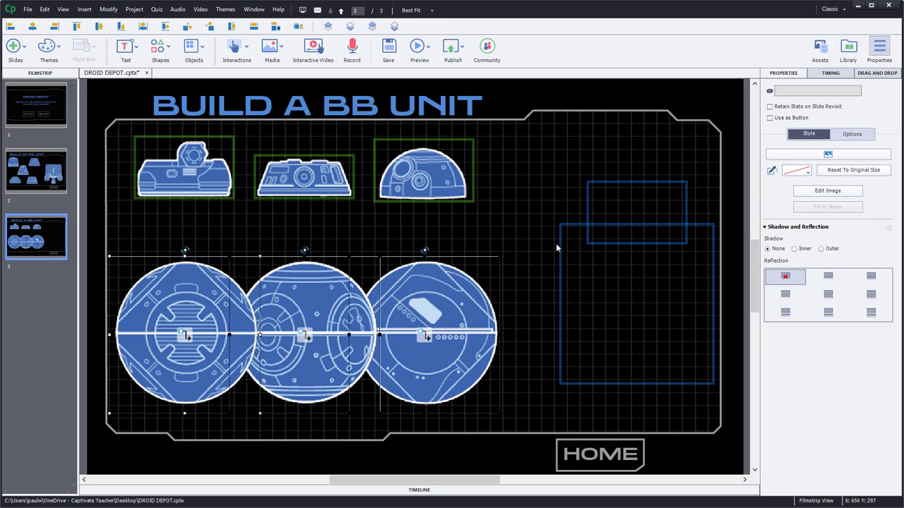
left_click(873, 75)
left_click(828, 118)
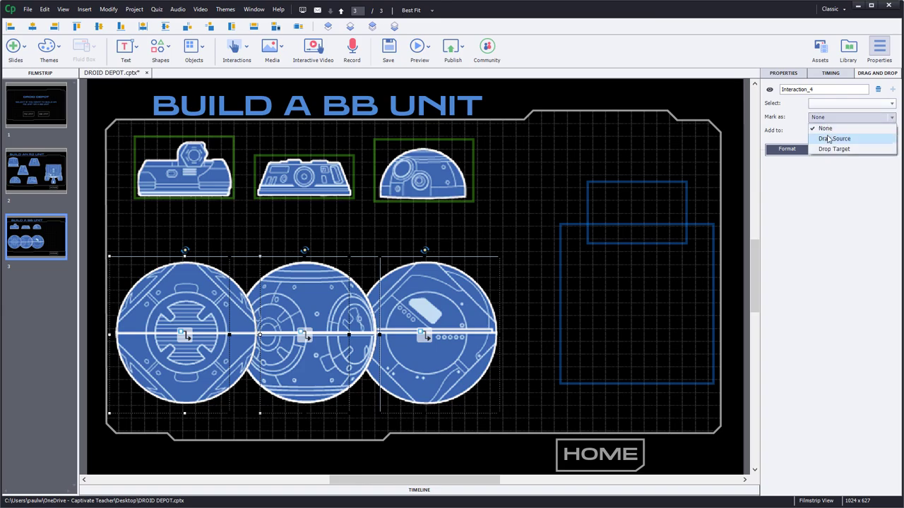
left_click(834, 138)
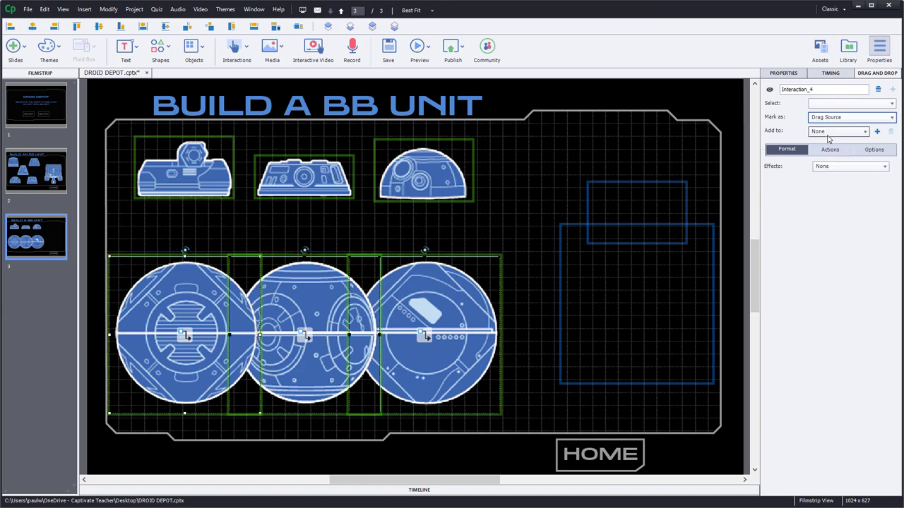
left_click(877, 131)
key("ctrl+a")
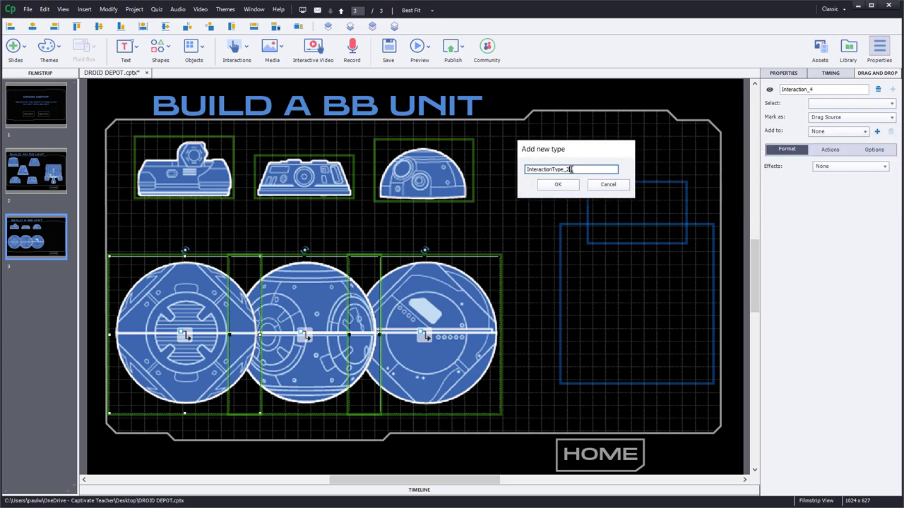
type("Spheres")
key("Return")
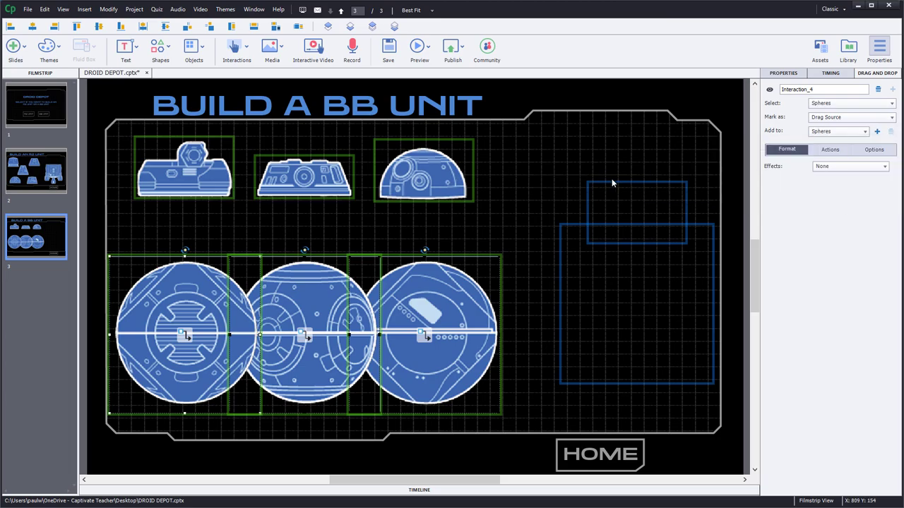
Step: Anchor the dome target's snap at bottom-centre and accept only Domes, with Replace
left_click(709, 191)
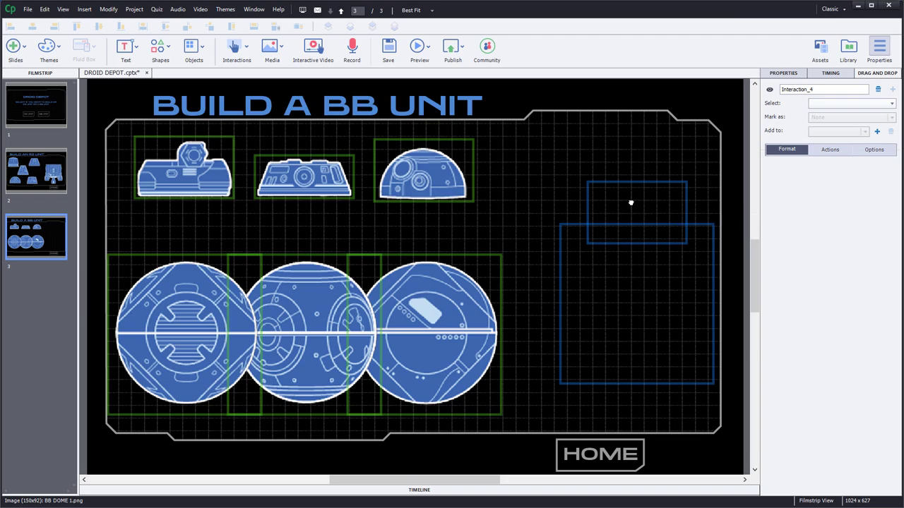
left_click(631, 202)
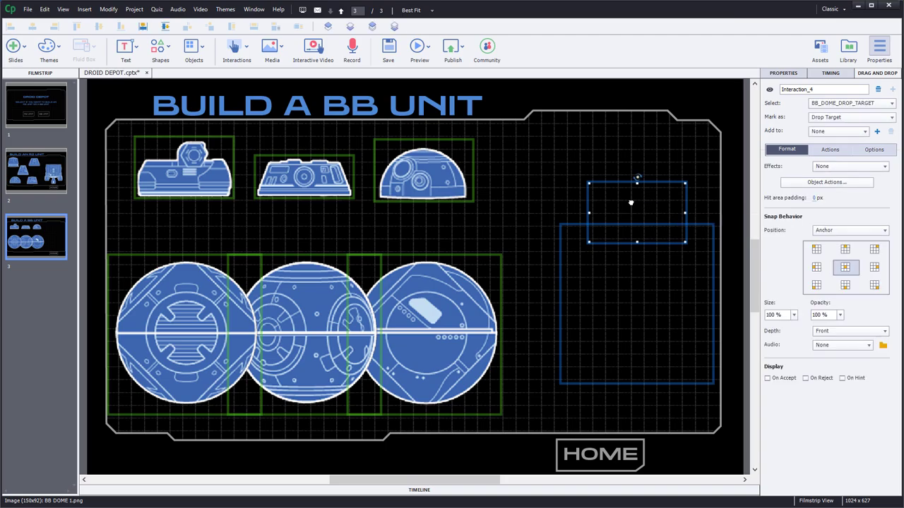
left_click(845, 285)
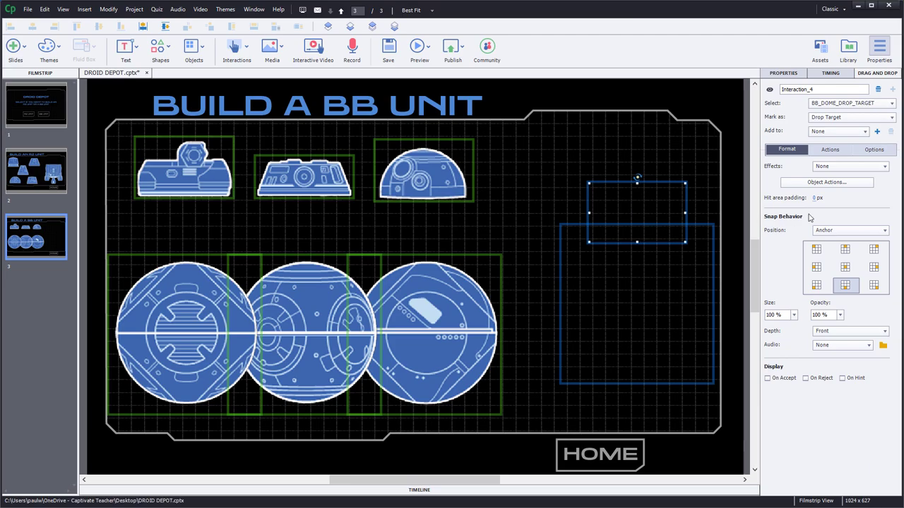
left_click(825, 182)
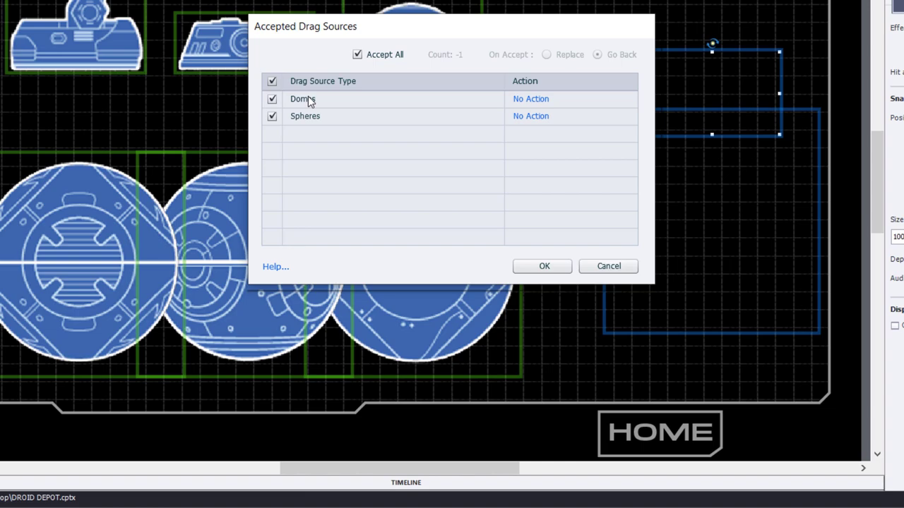
left_click(357, 55)
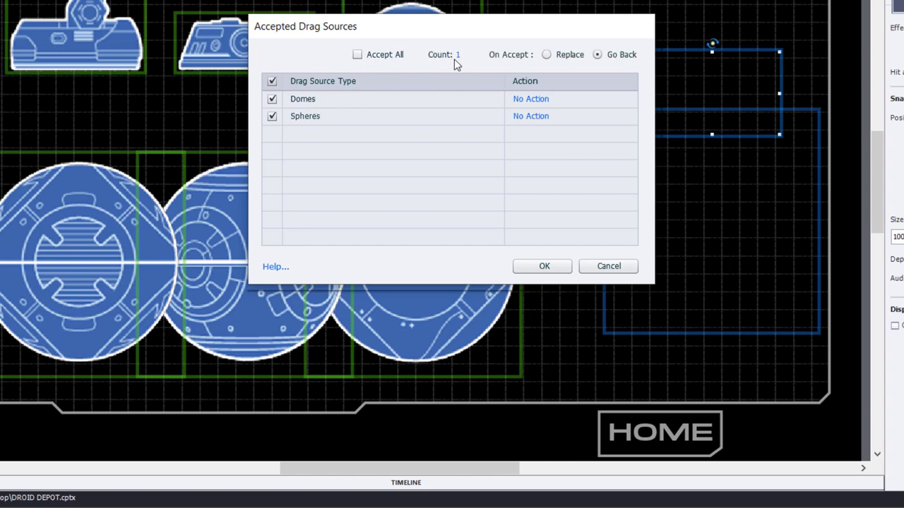
left_click(566, 56)
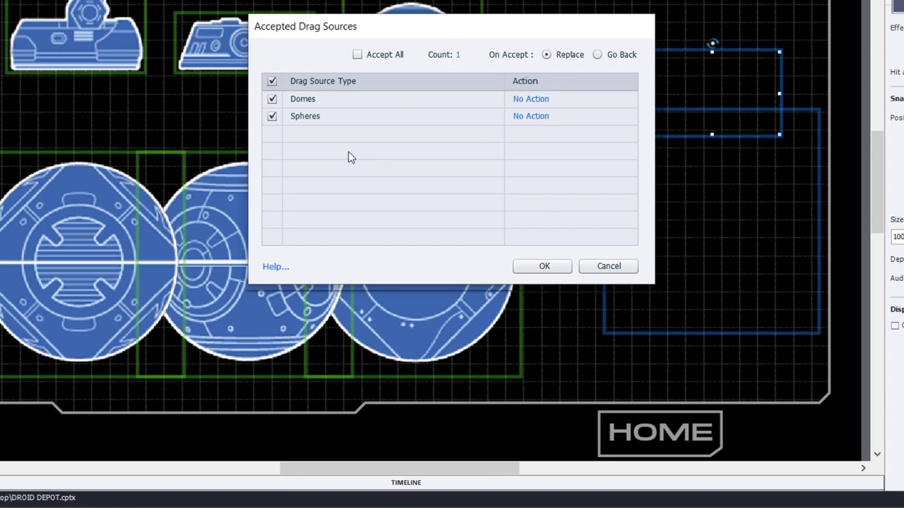
left_click(272, 117)
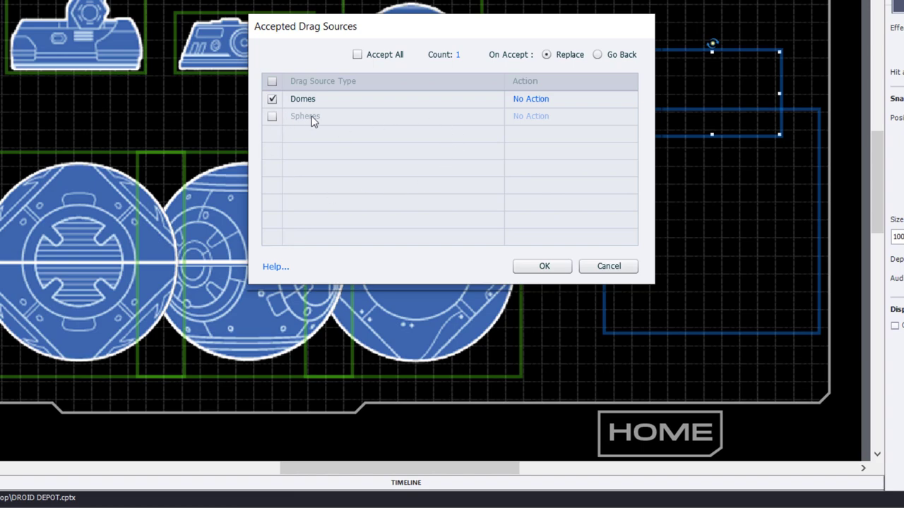
Step: Make a Domes drop change BB_DOME_DROP_TARGET to Normal, with Continue unchecked
left_click(540, 104)
left_click(483, 115)
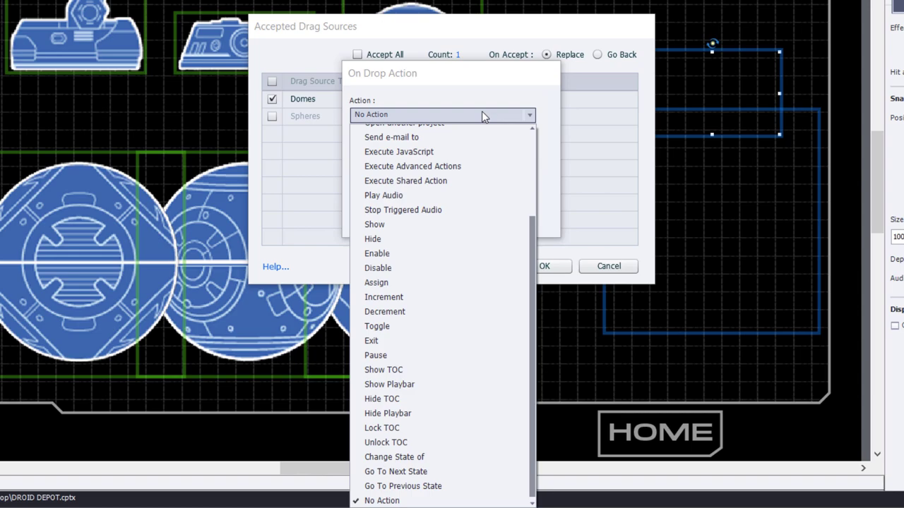
left_click(423, 458)
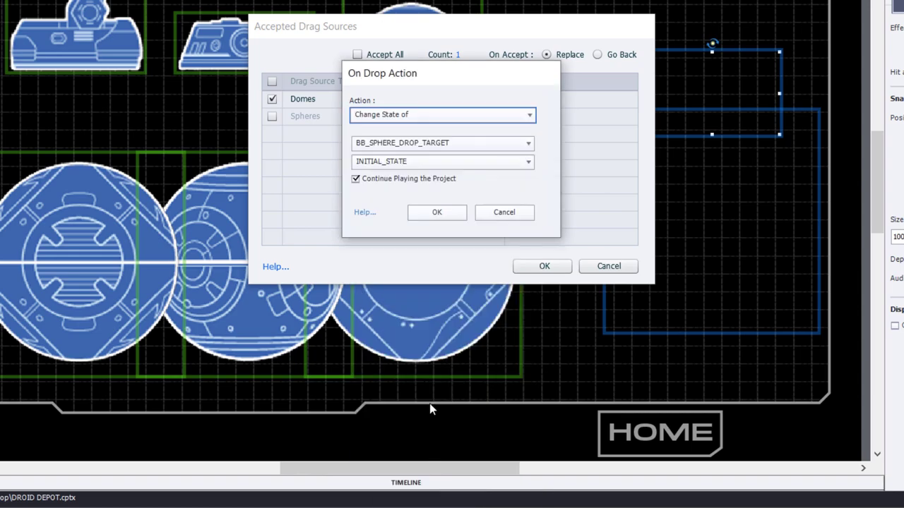
left_click(445, 144)
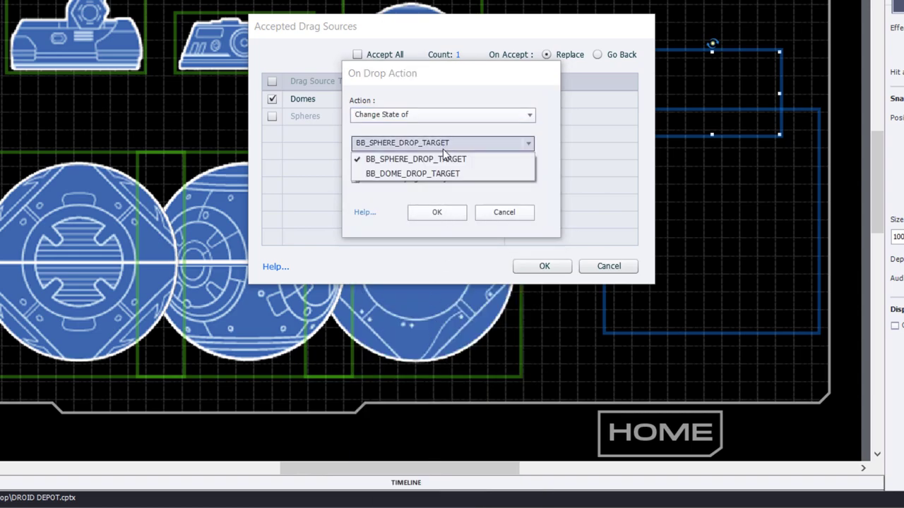
left_click(404, 174)
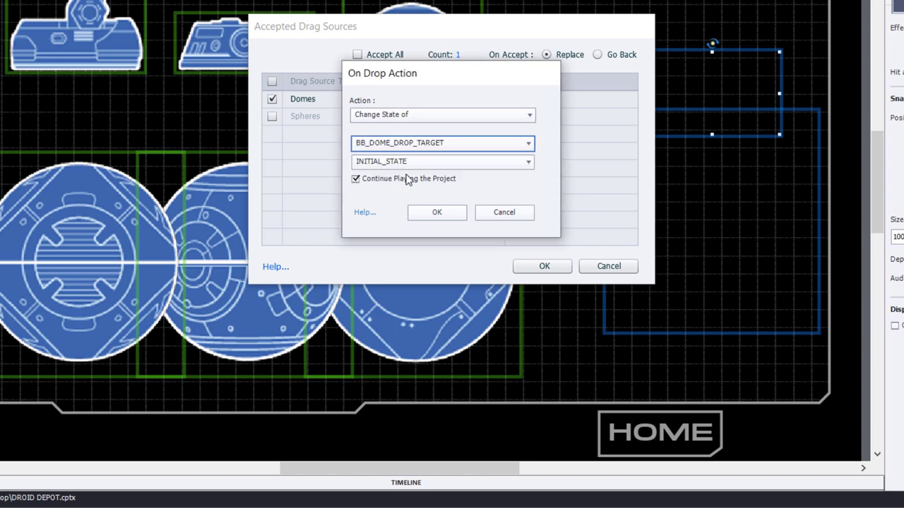
left_click(423, 163)
left_click(419, 178)
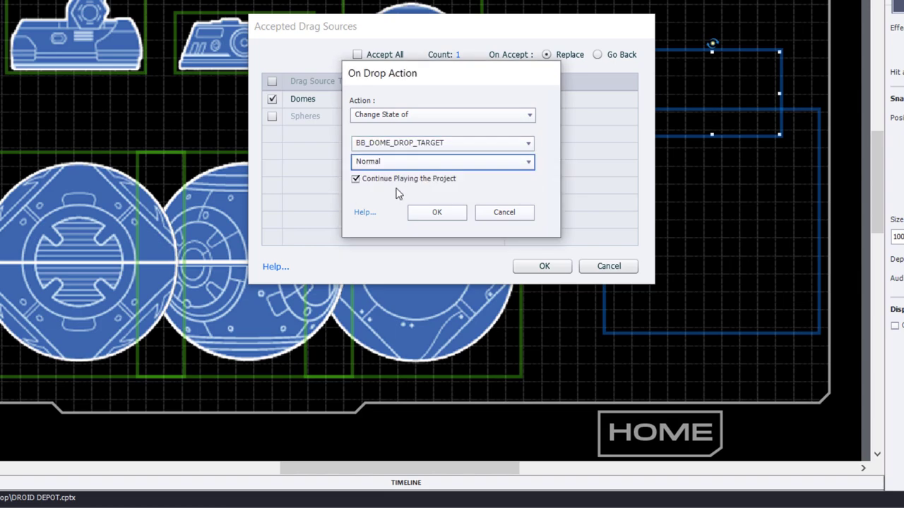
left_click(395, 180)
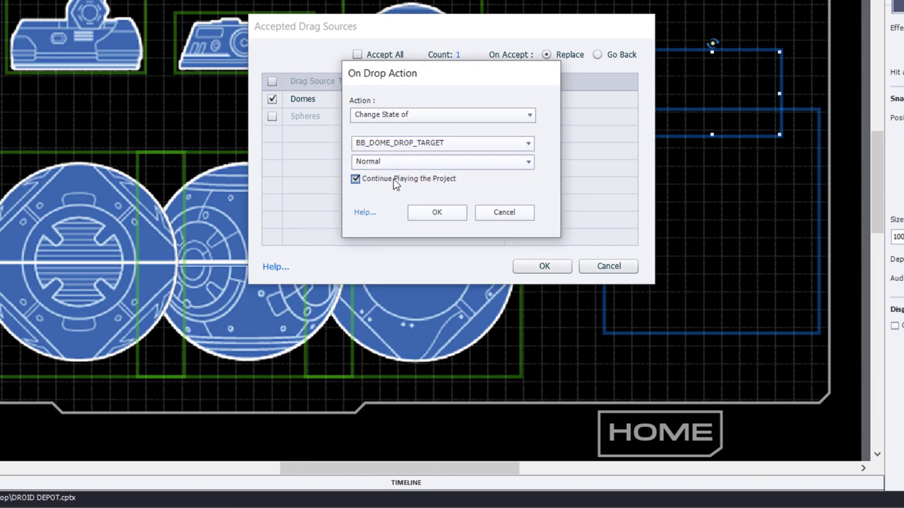
left_click(445, 214)
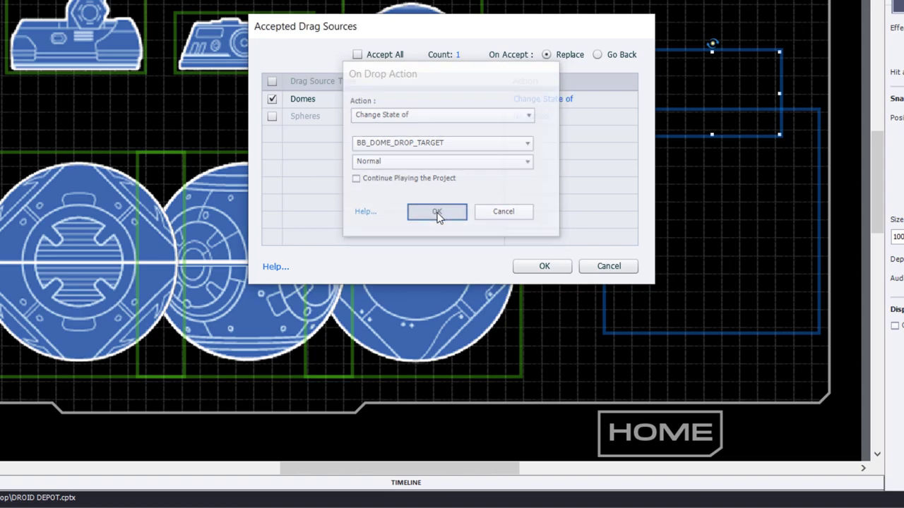
left_click(543, 268)
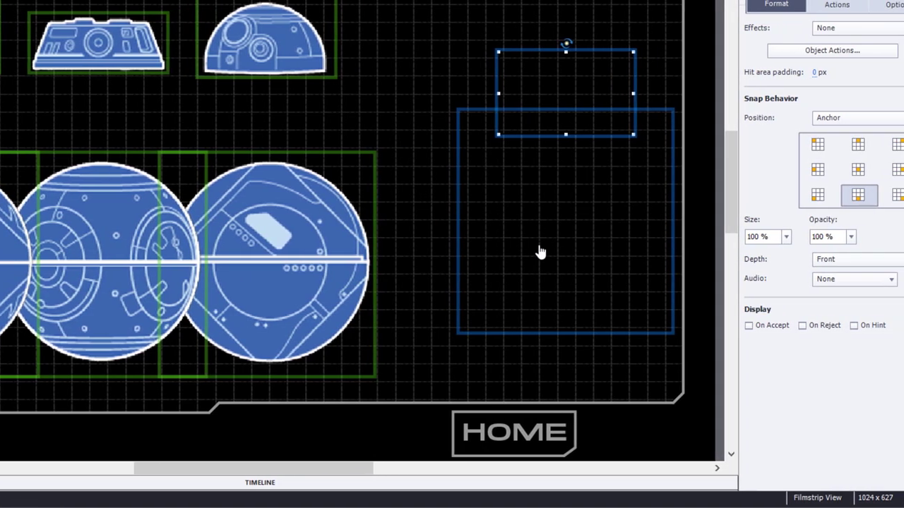
Step: Set the sphere drop target to accept only Spheres, with Replace
left_click(540, 252)
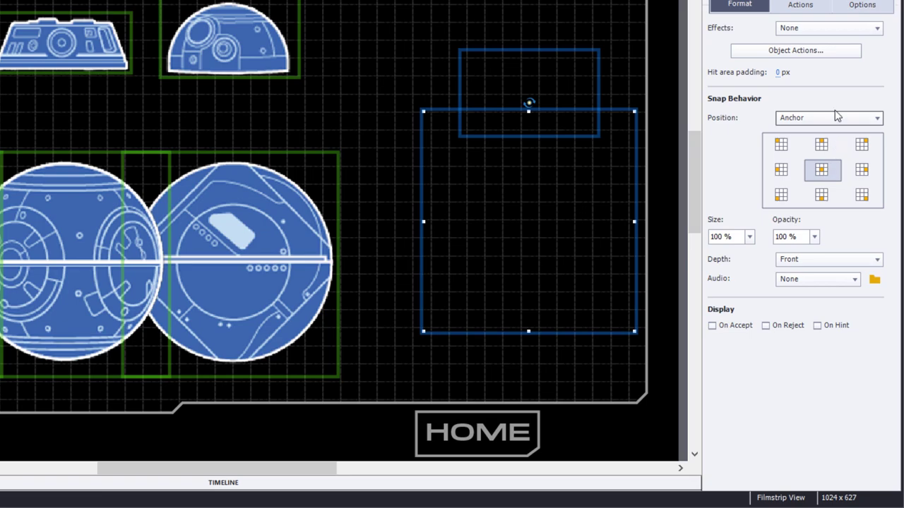
left_click(808, 55)
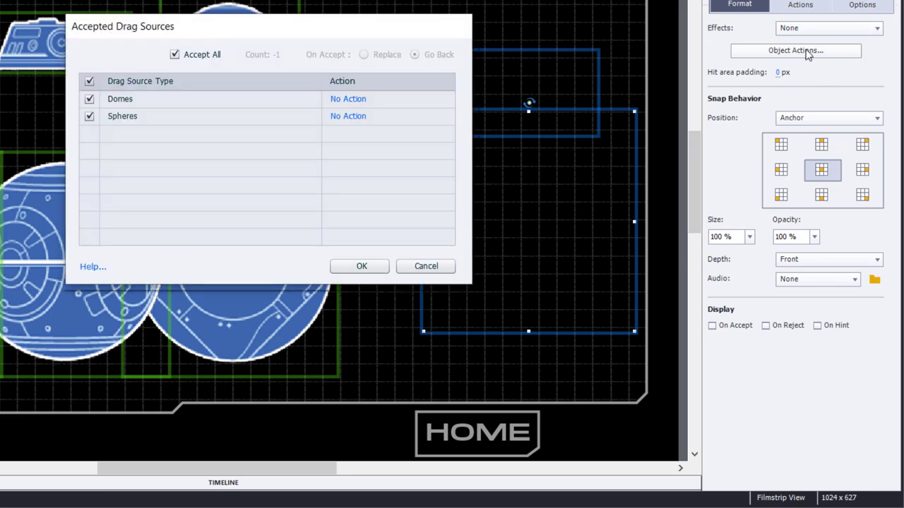
left_click(89, 99)
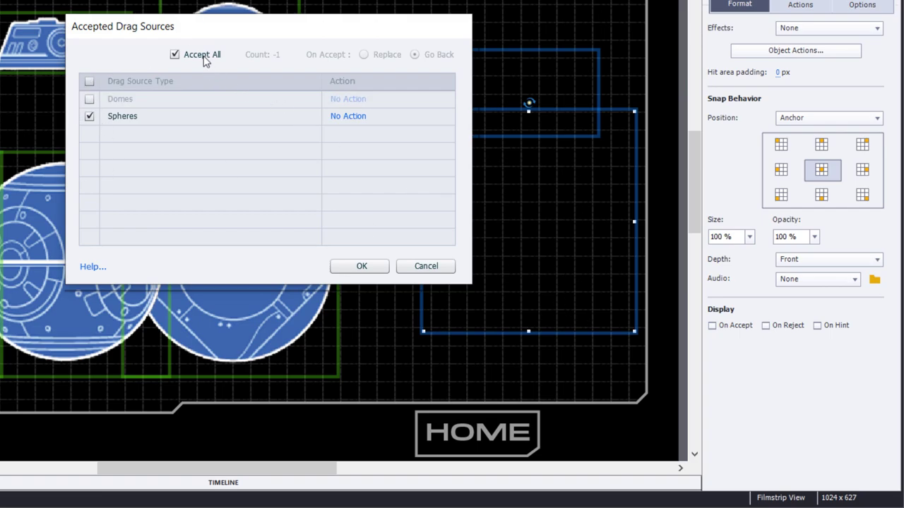
left_click(175, 56)
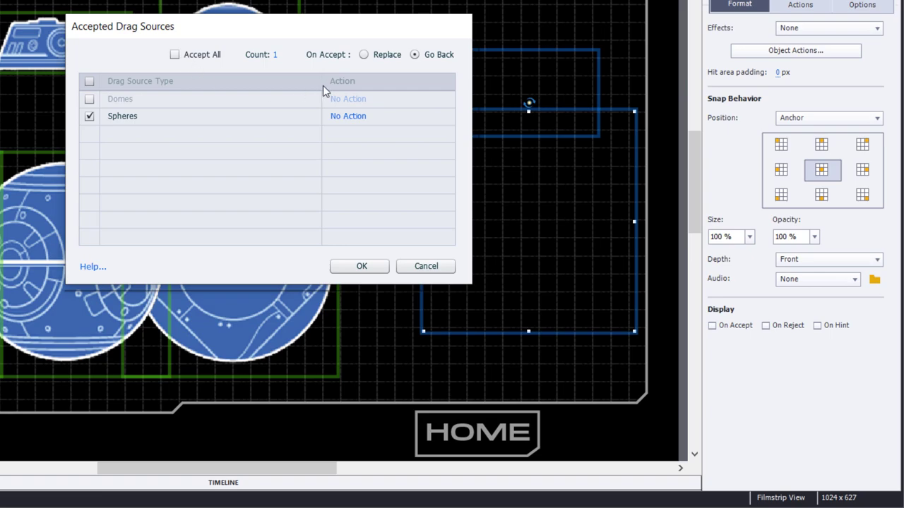
left_click(364, 54)
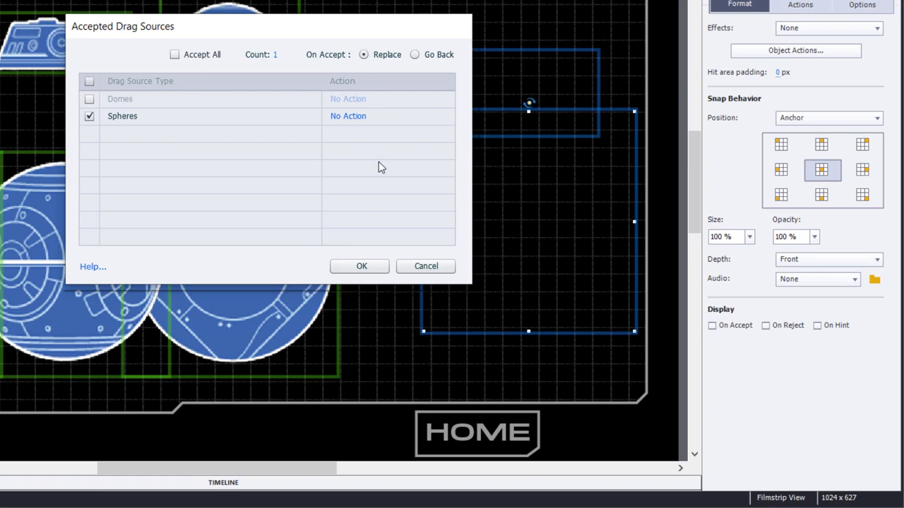
Step: Make a Spheres drop change BB_SPHERE_DROP_TARGET to Normal, with Continue Playing unchecked
left_click(350, 117)
left_click(258, 115)
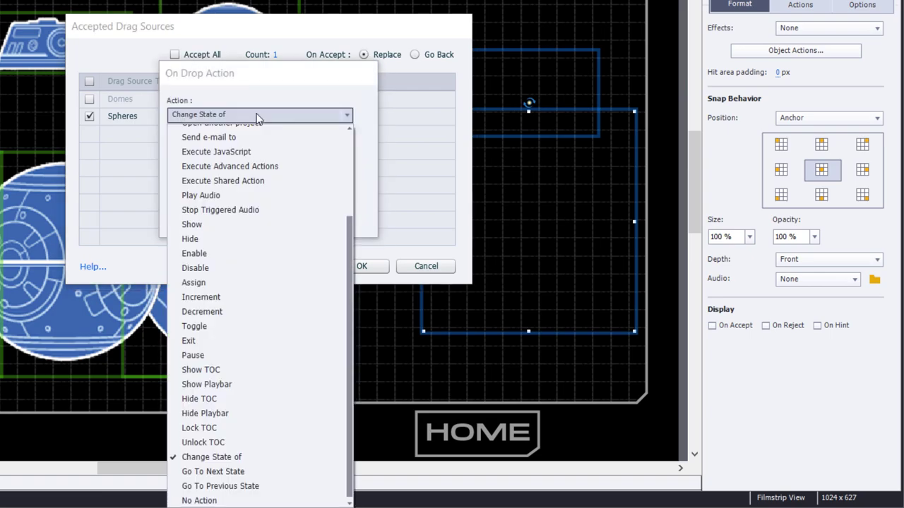
left_click(211, 456)
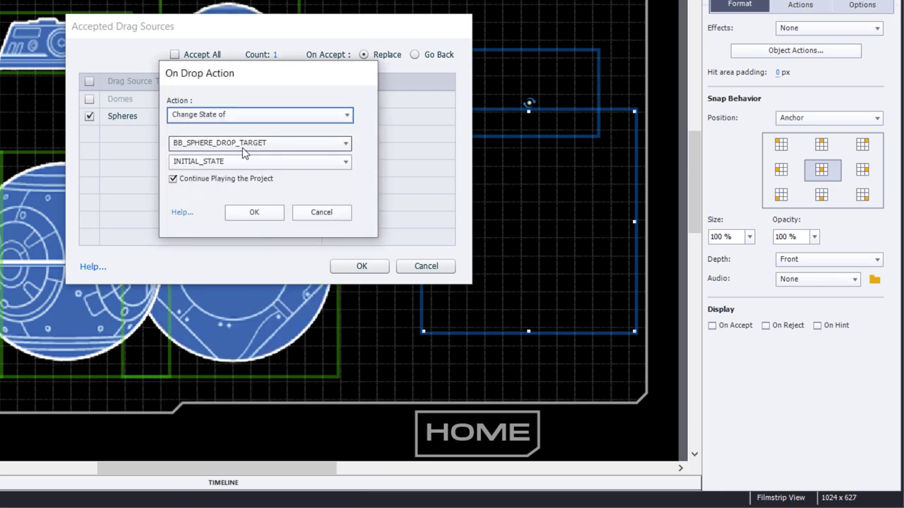
left_click(242, 148)
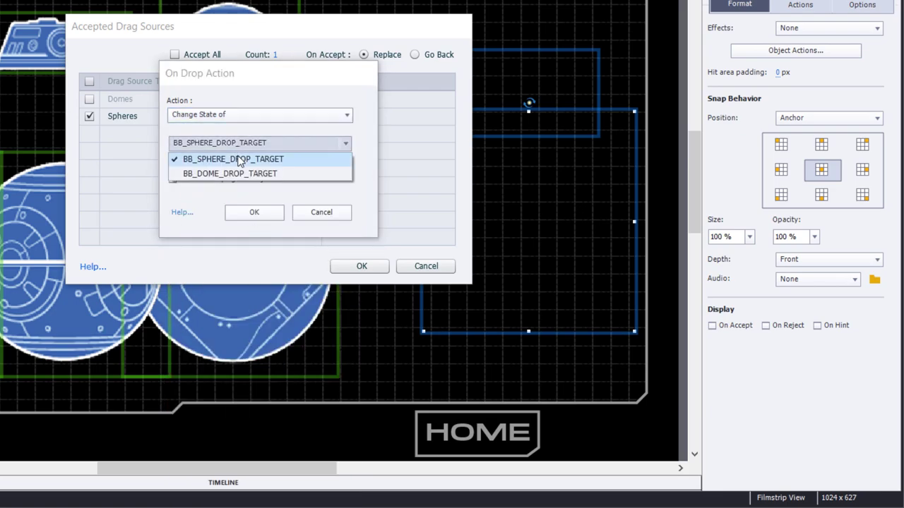
left_click(240, 160)
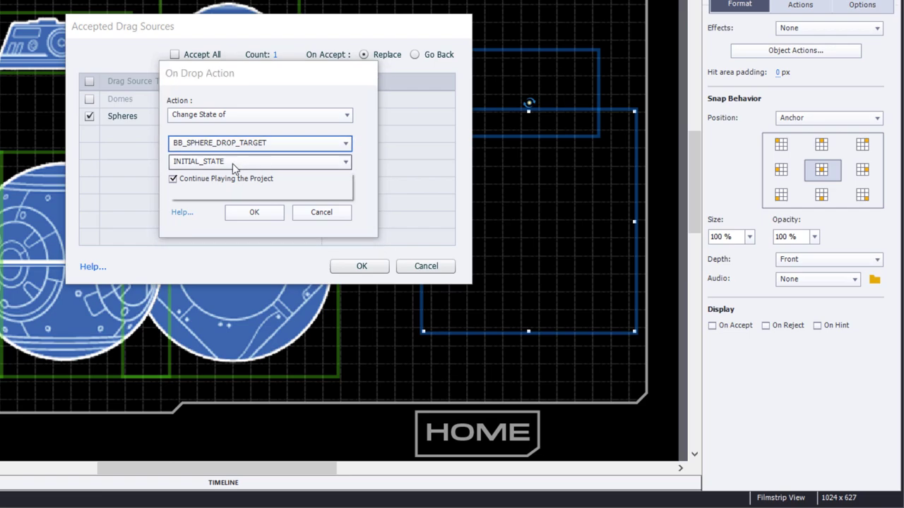
left_click(234, 162)
left_click(212, 176)
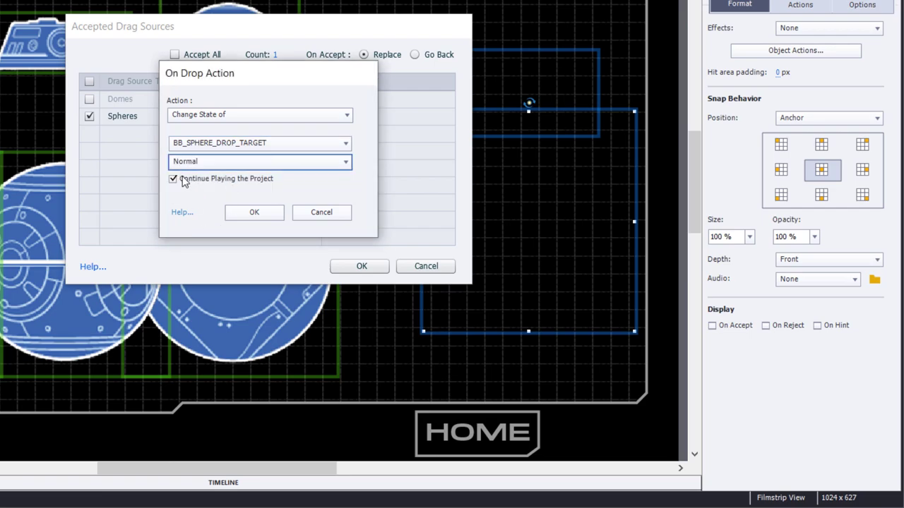
left_click(183, 180)
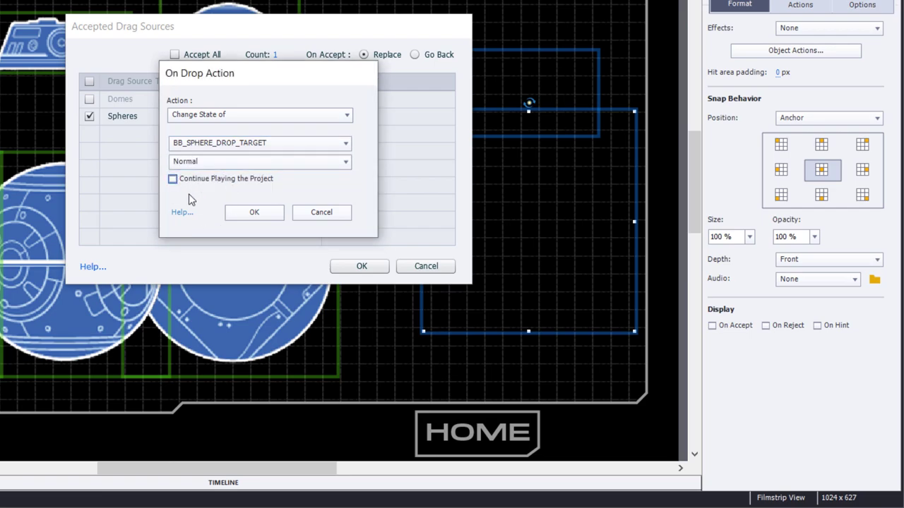
left_click(252, 211)
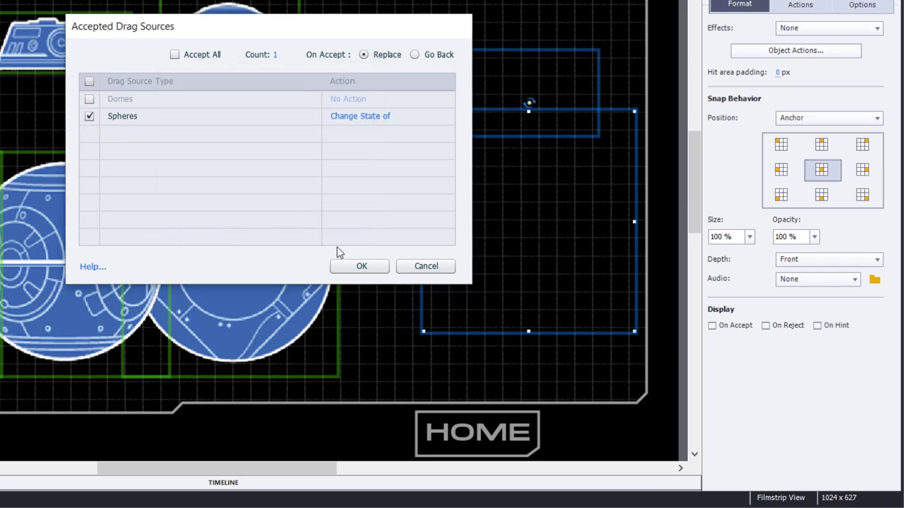
left_click(363, 266)
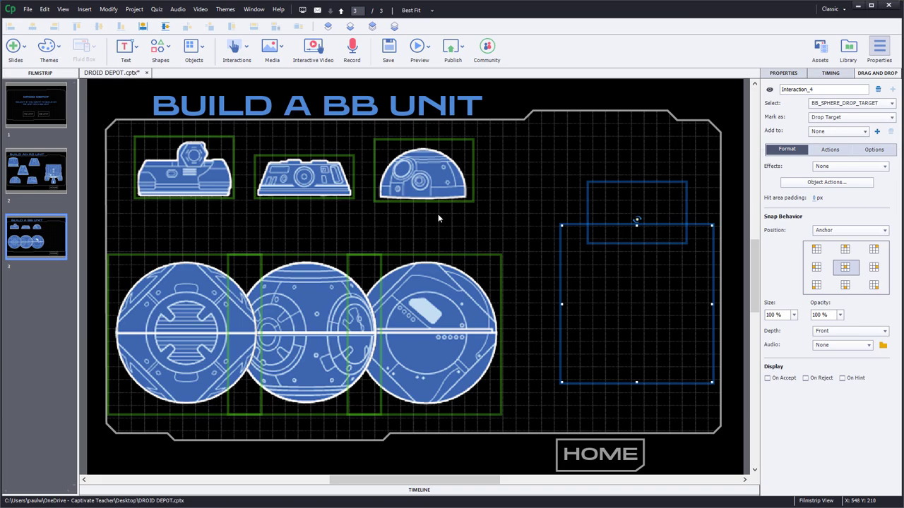
Step: Preview the entire Droid Depot project from the Preview dropdown
left_click(420, 47)
left_click(435, 75)
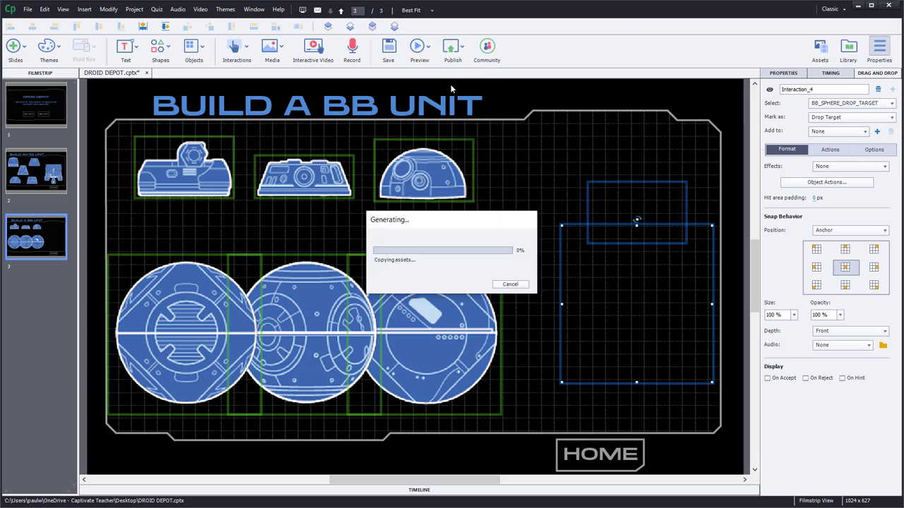